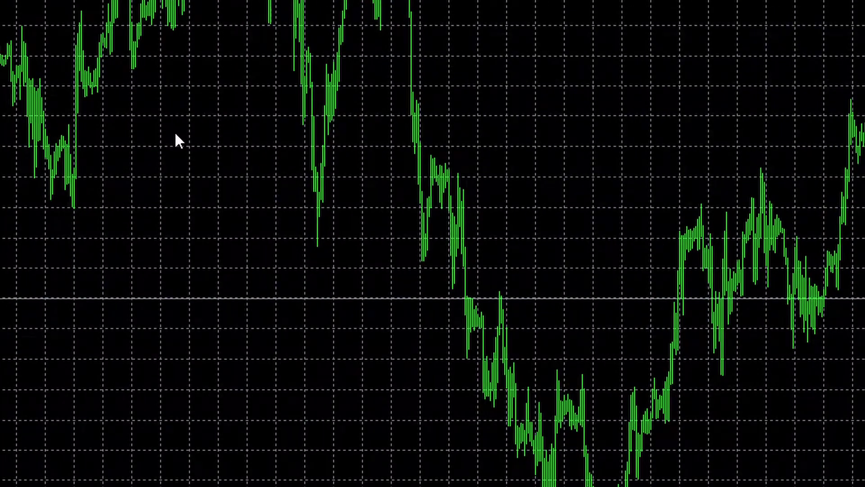
Turn off the EURUSD H1 grid, show candlesticks, zoom in twice and enable chart shift.
right_click(303, 228)
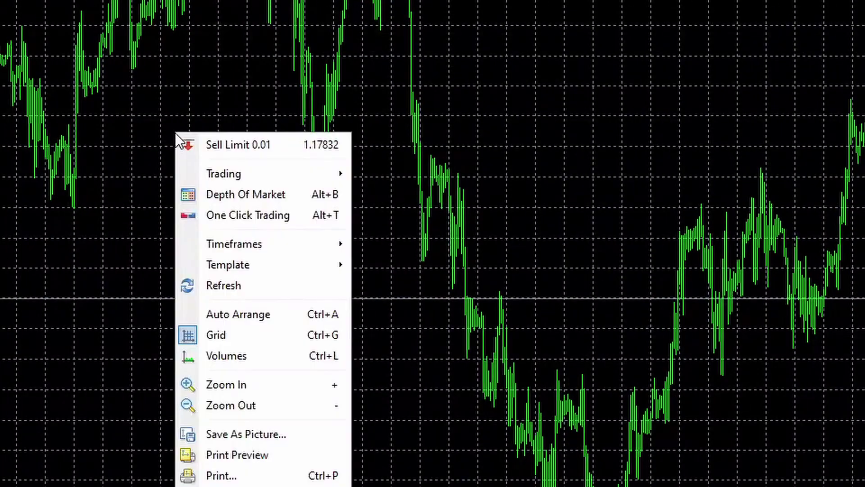
left_click(235, 336)
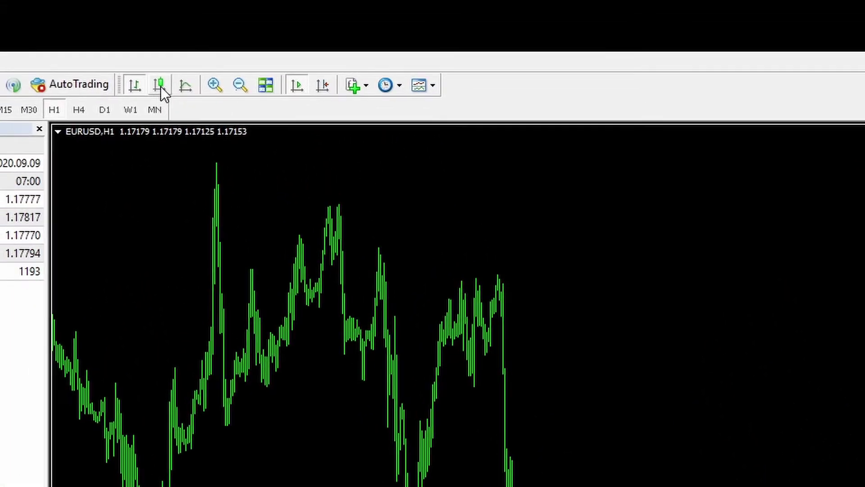
left_click(160, 85)
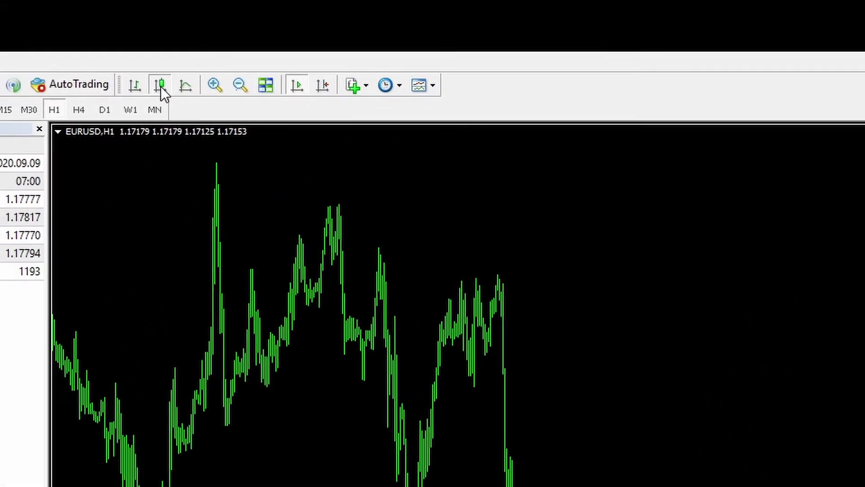
left_click(213, 86)
left_click(210, 86)
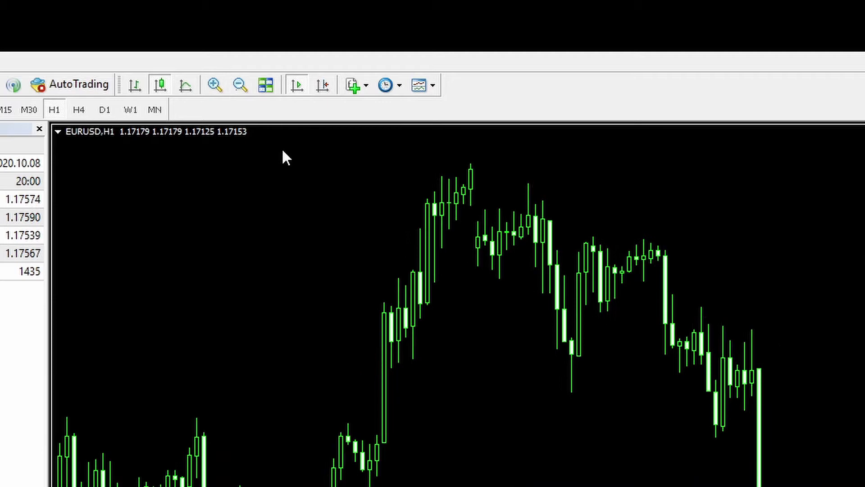
left_click(324, 86)
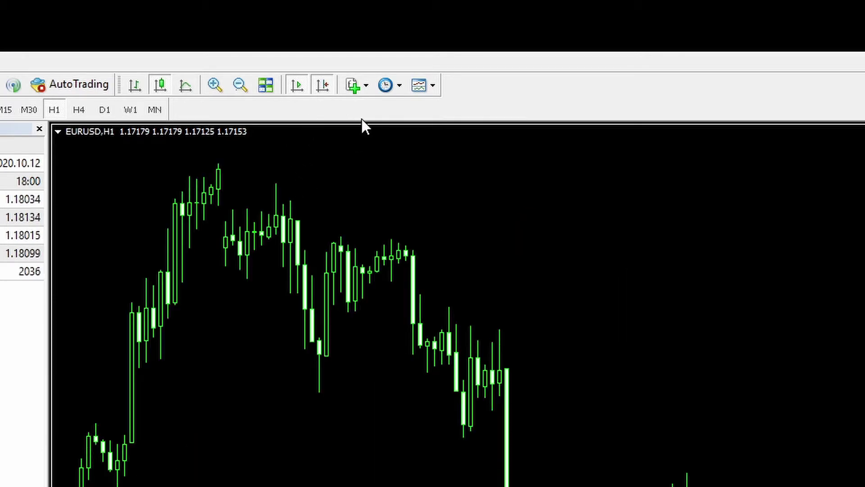
Add a 50-period moving average with shift 0 to the EURUSD chart.
left_click(369, 86)
left_click(384, 107)
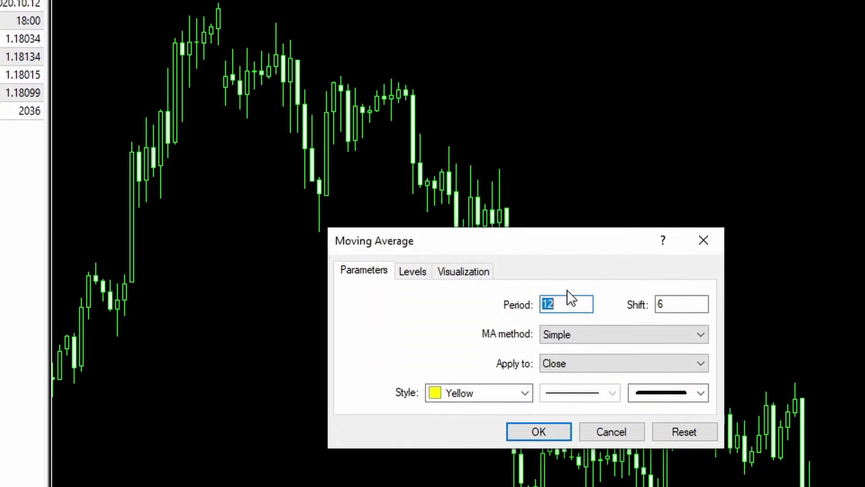
type("50")
key("Tab")
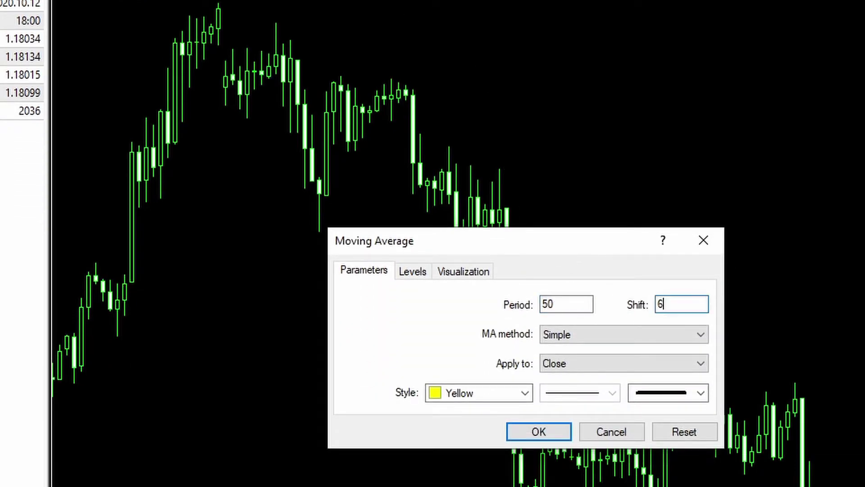
type("0")
left_click(539, 431)
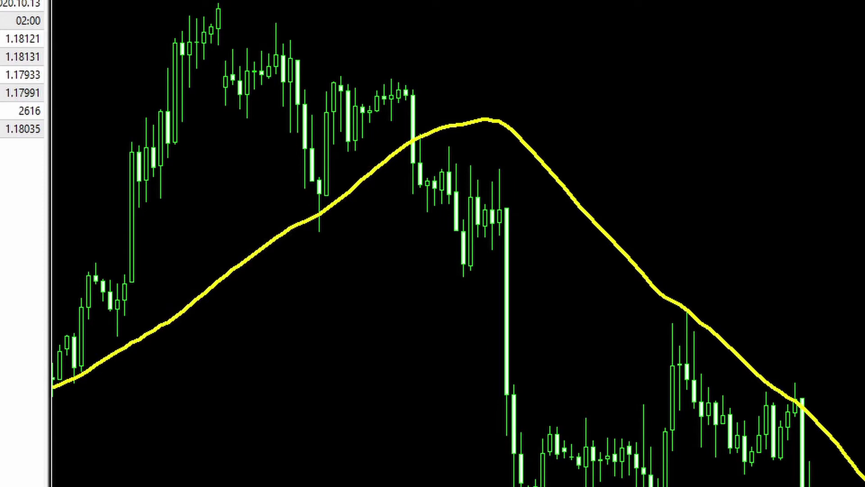
Add a second moving average with period 100 and a blue line.
left_click(594, 155)
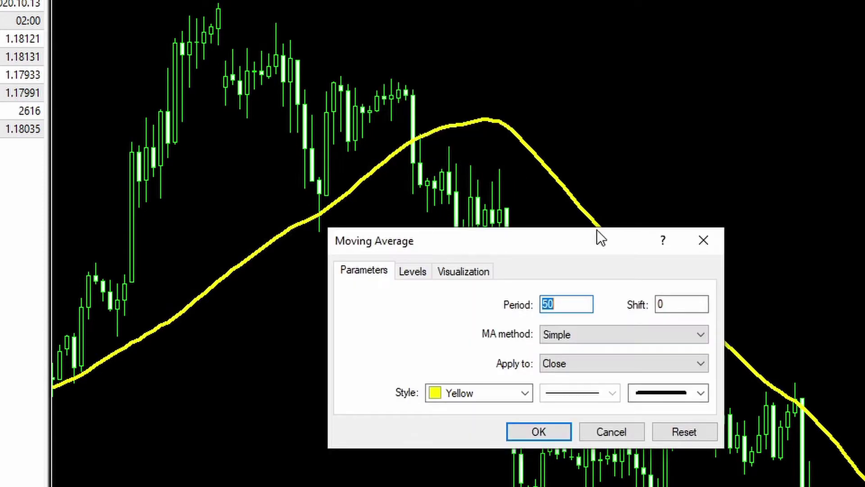
type("100")
left_click(526, 394)
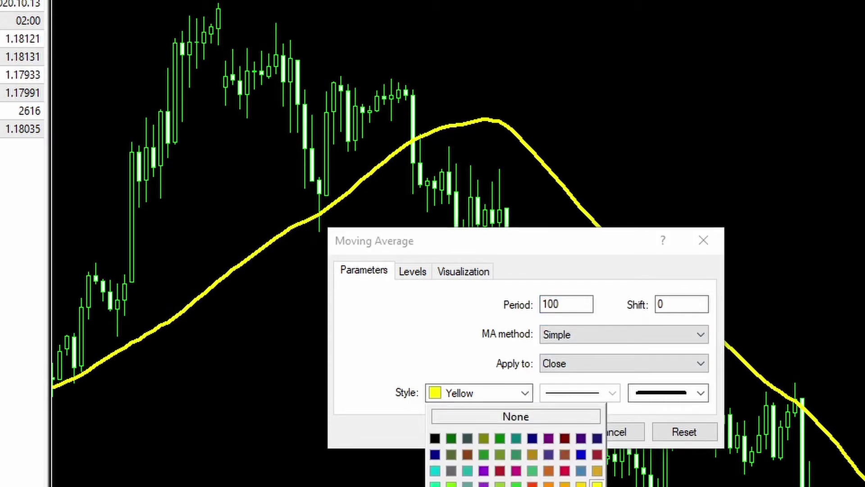
left_click(580, 454)
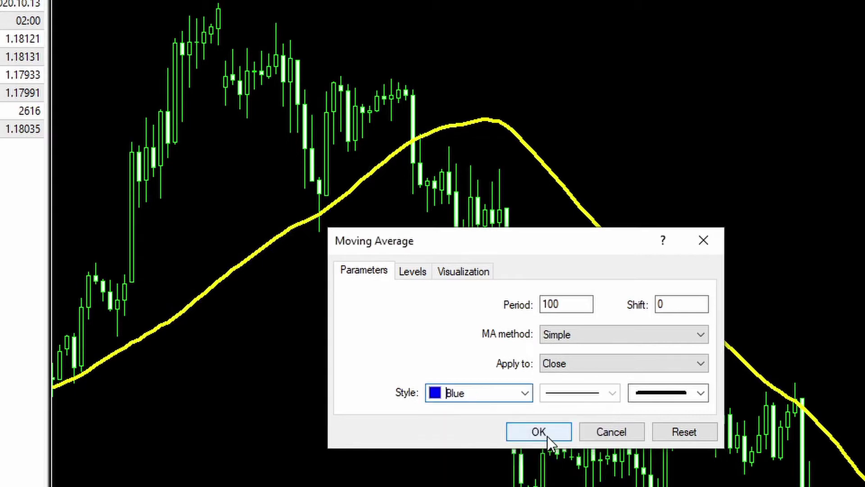
left_click(547, 436)
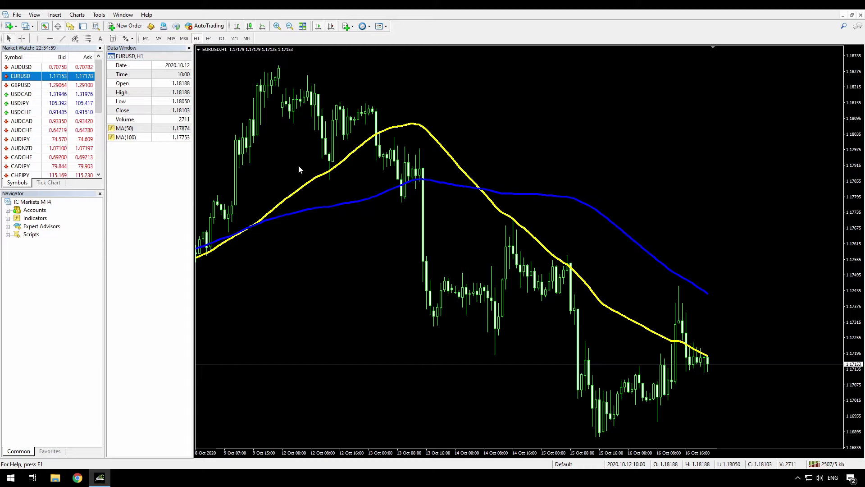
Open a GBPUSD chart from Market Watch, then switch back to the EURUSD H1 chart.
right_click(28, 85)
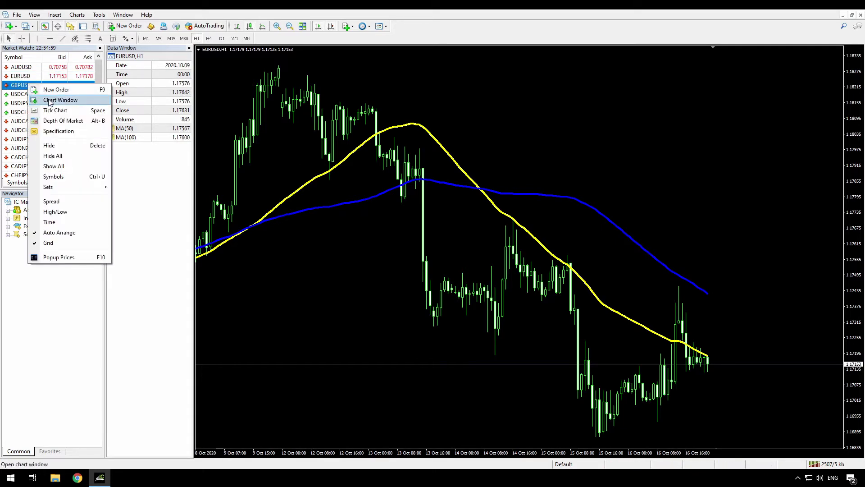
left_click(50, 101)
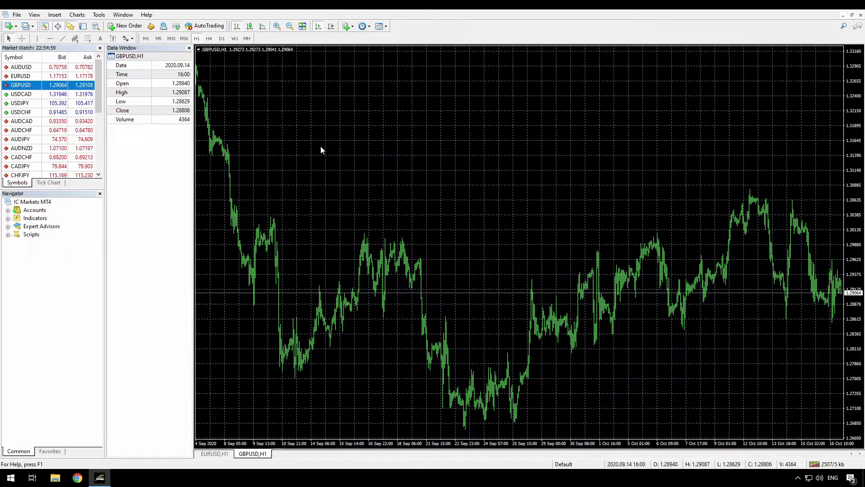
left_click(214, 453)
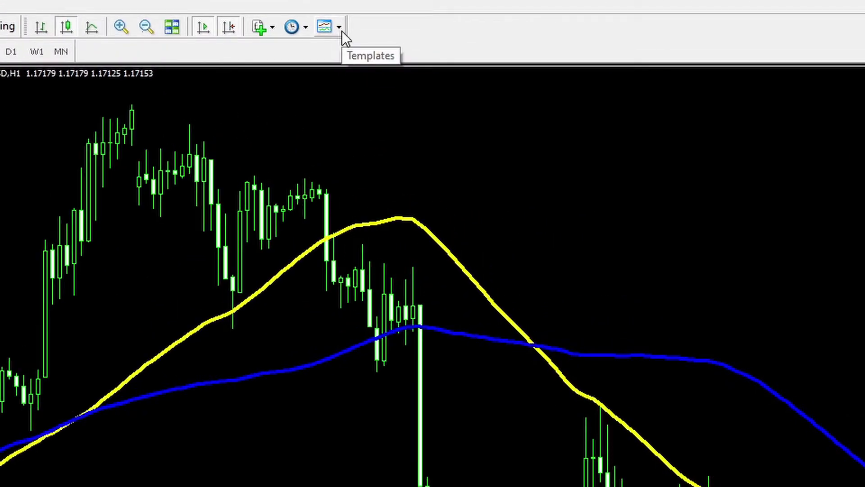
Save the EURUSD chart with both moving averages as template 'MA 50-100'.
left_click(339, 28)
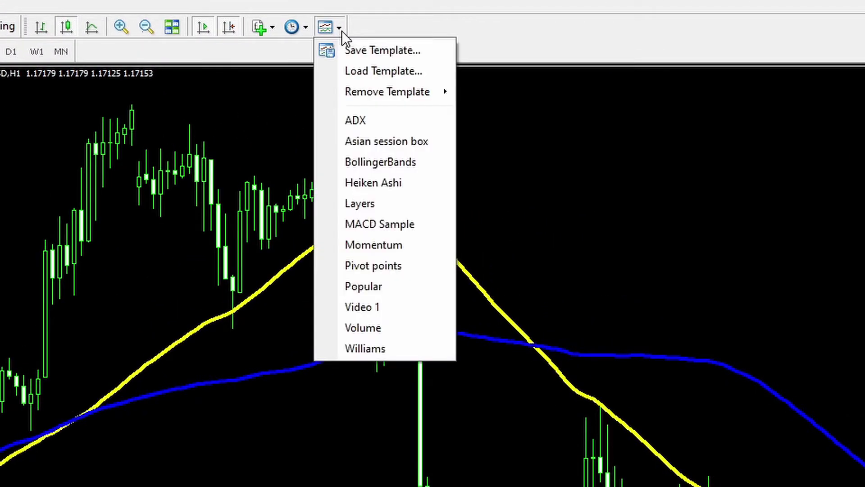
left_click(359, 50)
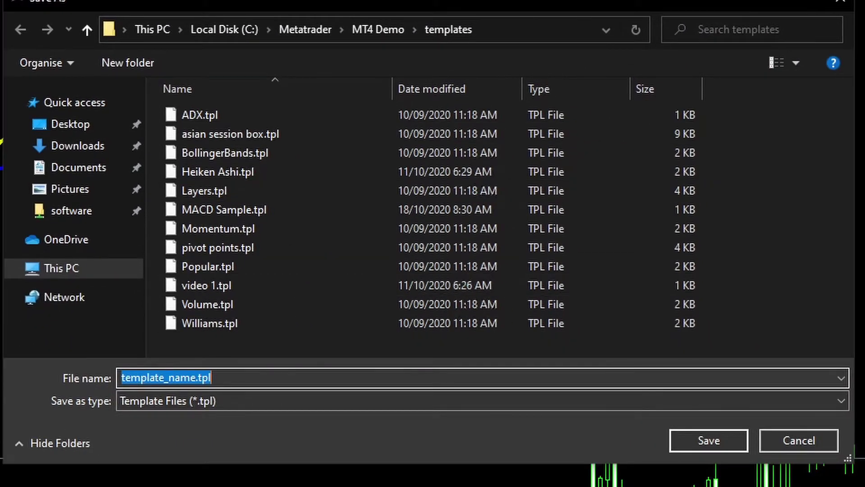
type("MA 50-100")
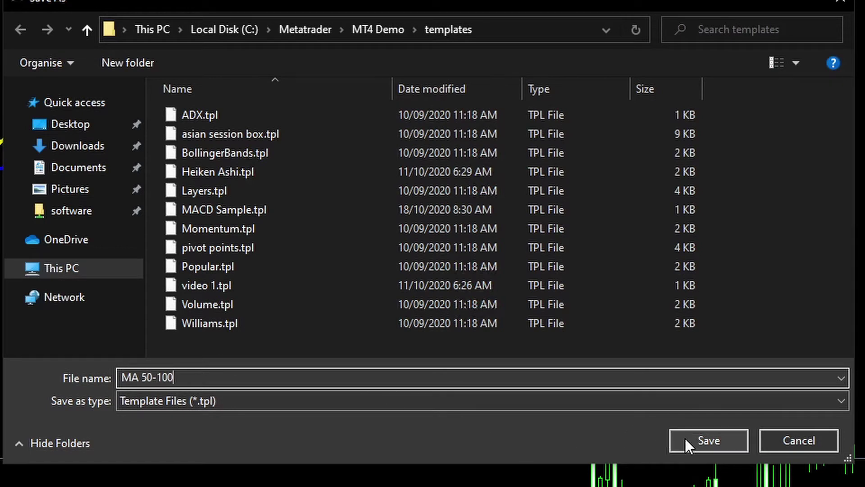
left_click(703, 439)
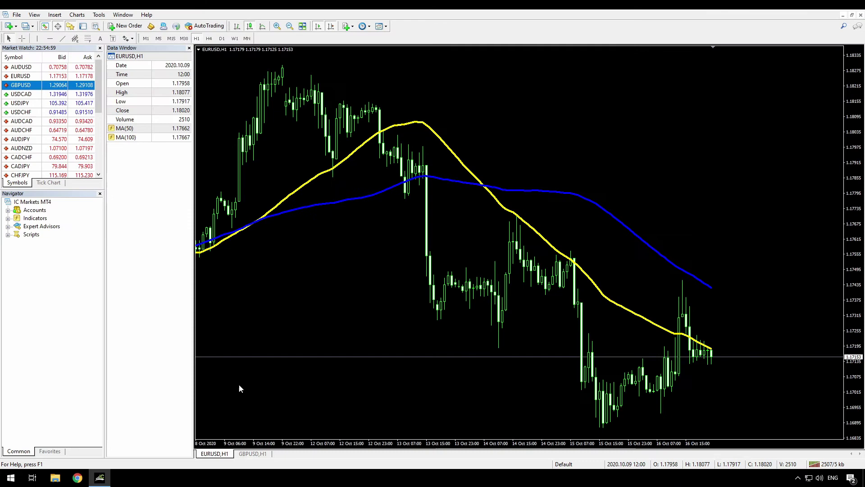
Apply the MA 50-100 template to the GBPUSD H1 chart and scroll to the latest bars.
left_click(252, 453)
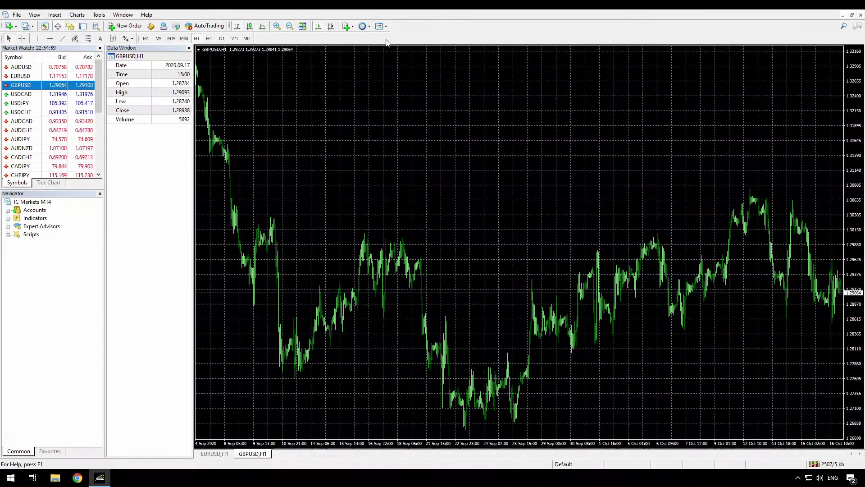
left_click(385, 27)
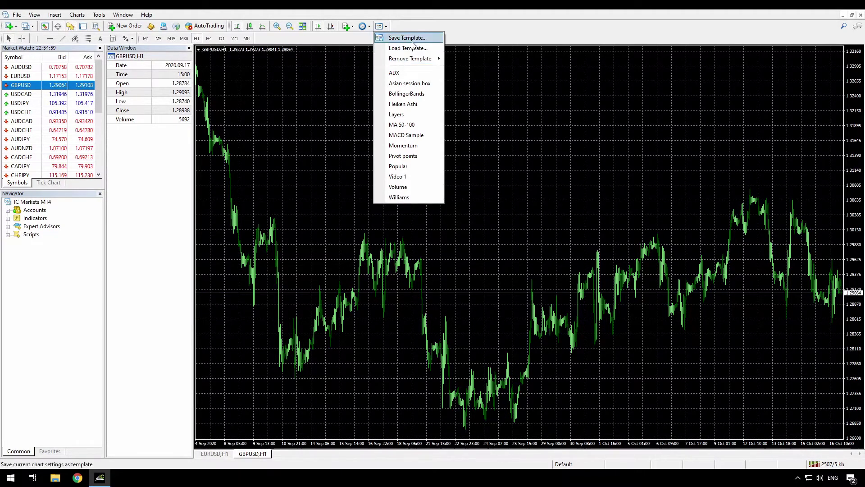
left_click(401, 125)
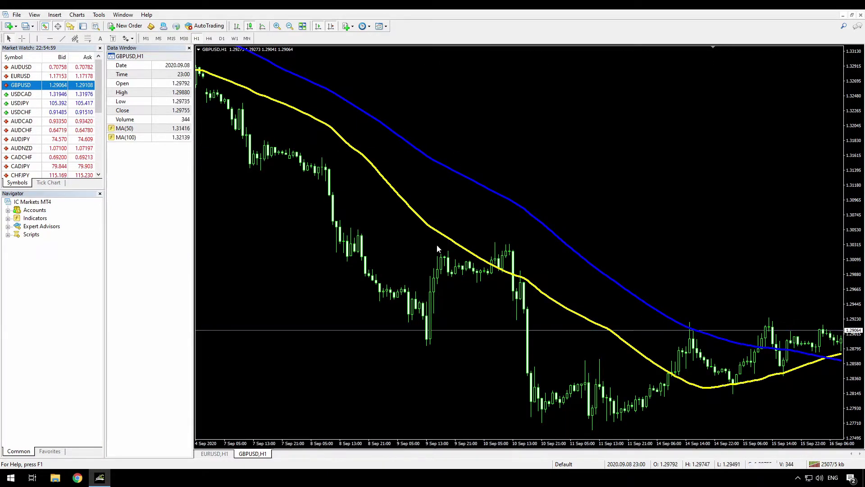
scroll(436, 316, "down", 3)
scroll(435, 338, "down", 20)
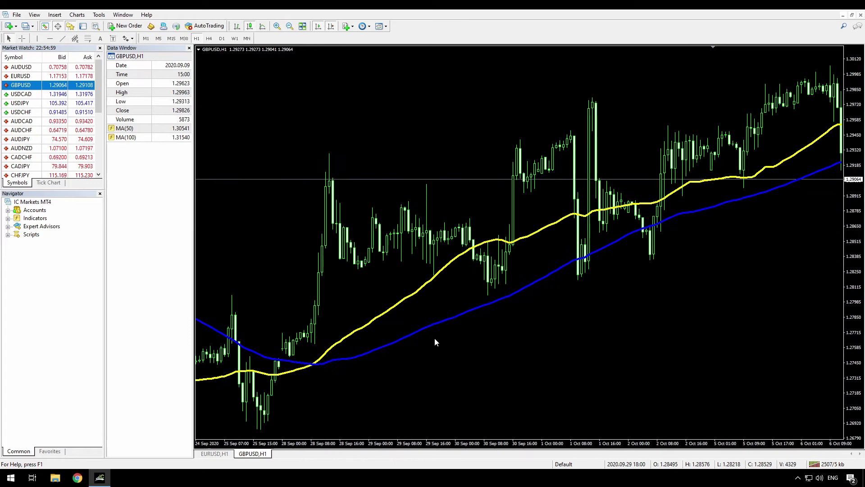
scroll(435, 338, "down", 15)
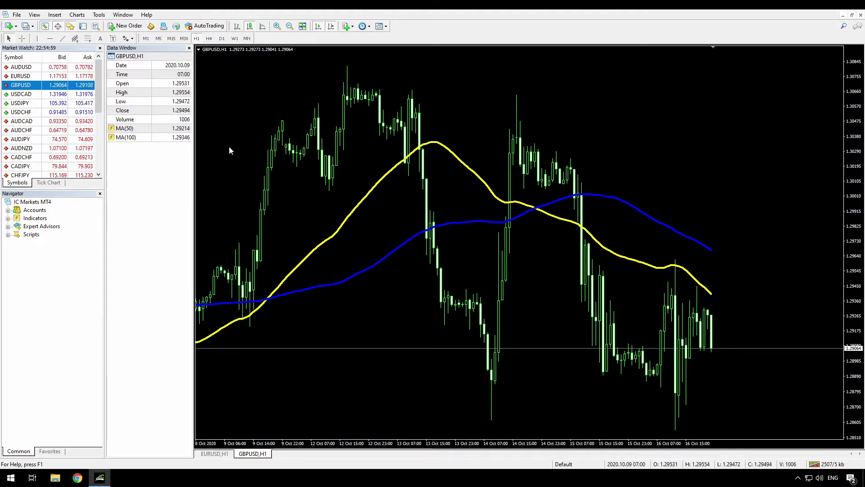
Open a new EURUSD H1 chart, turn its grid off and zoom in on the candles.
right_click(19, 77)
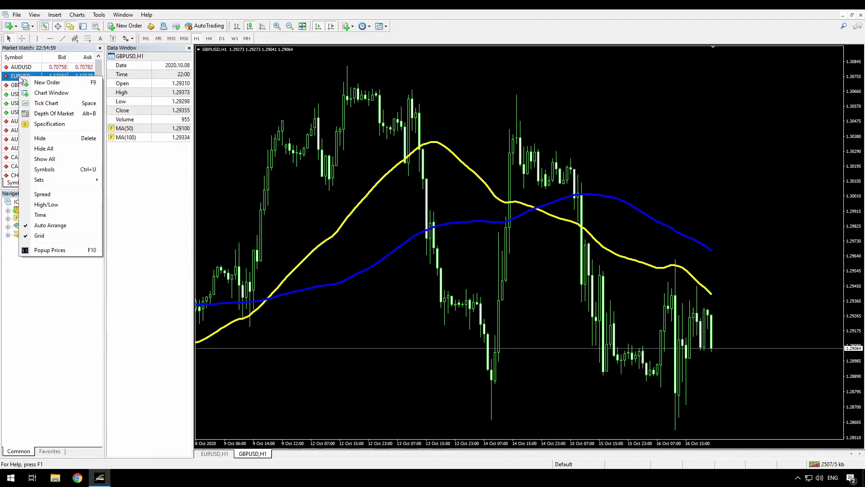
left_click(51, 92)
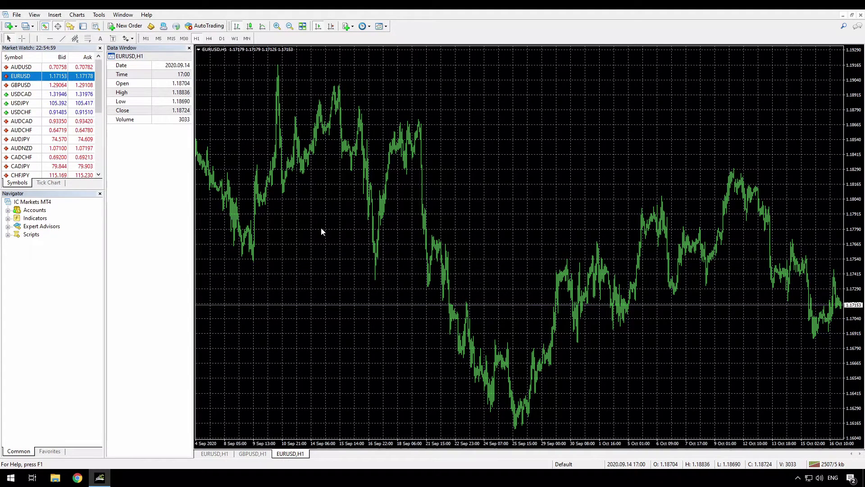
right_click(385, 96)
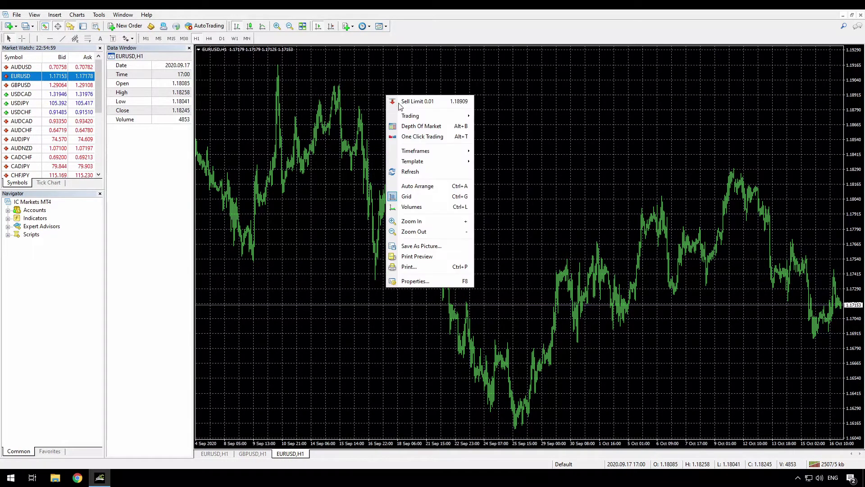
left_click(410, 198)
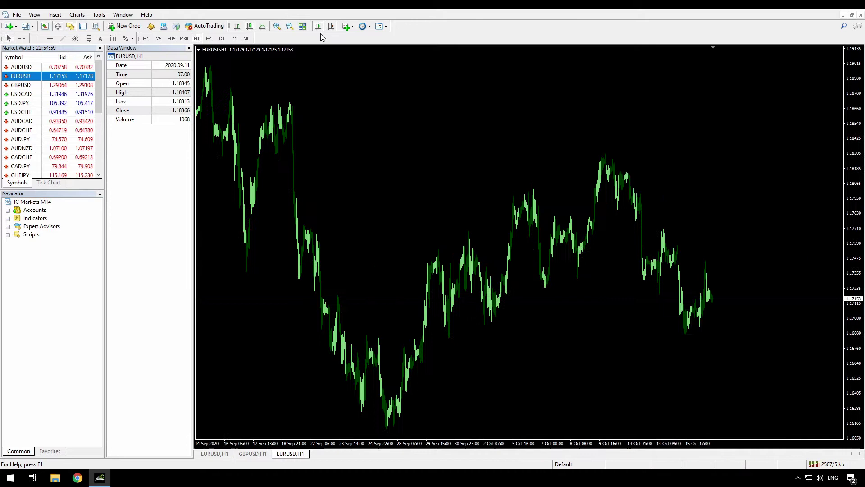
left_click(277, 25)
left_click(277, 26)
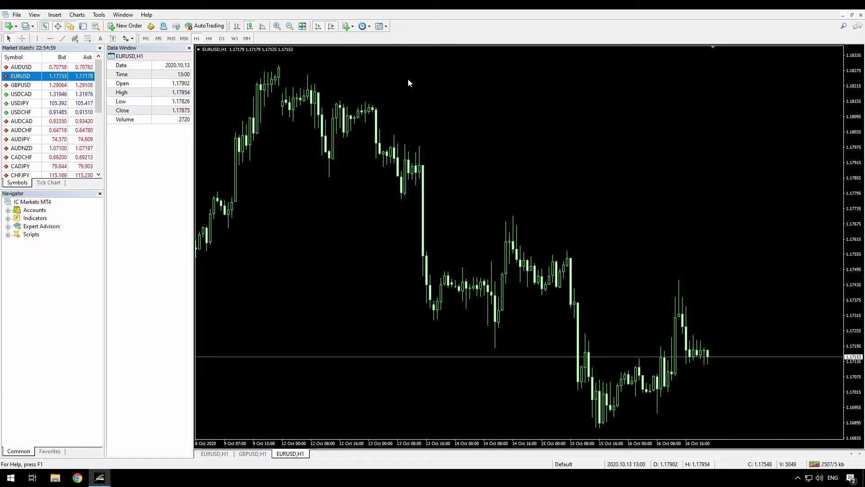
Save the new gridless, zoomed-in EURUSD chart setup as template 'default'.
left_click(388, 30)
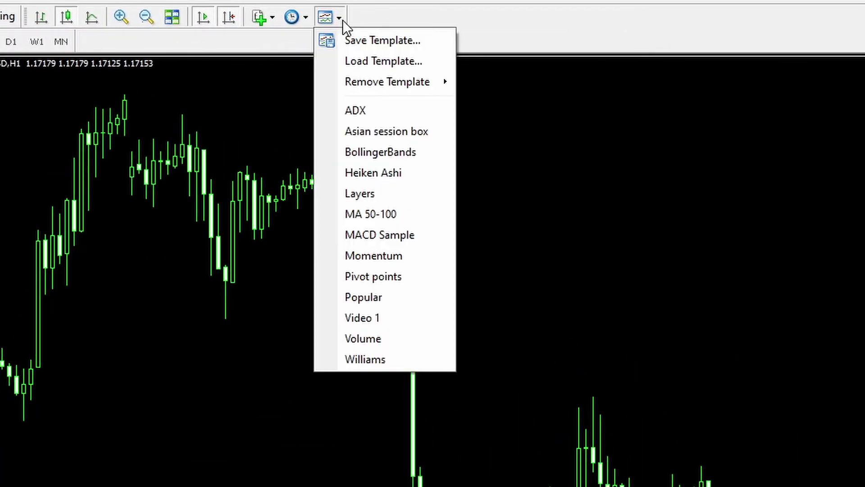
left_click(360, 36)
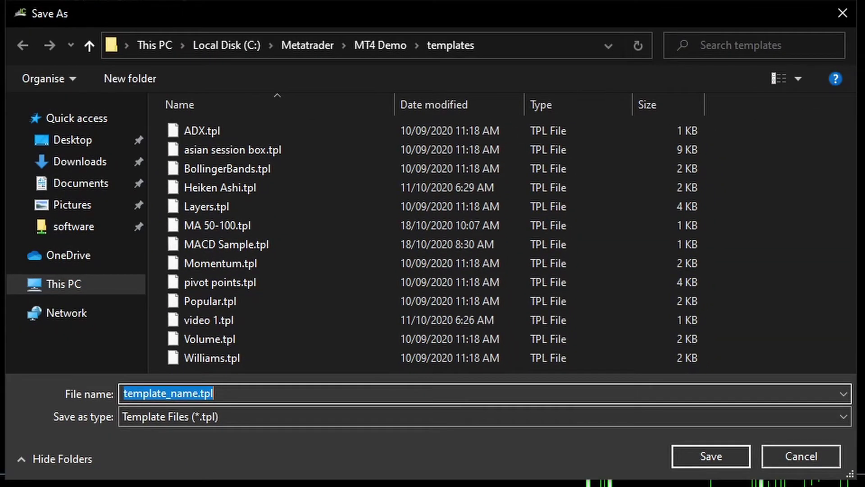
type("default")
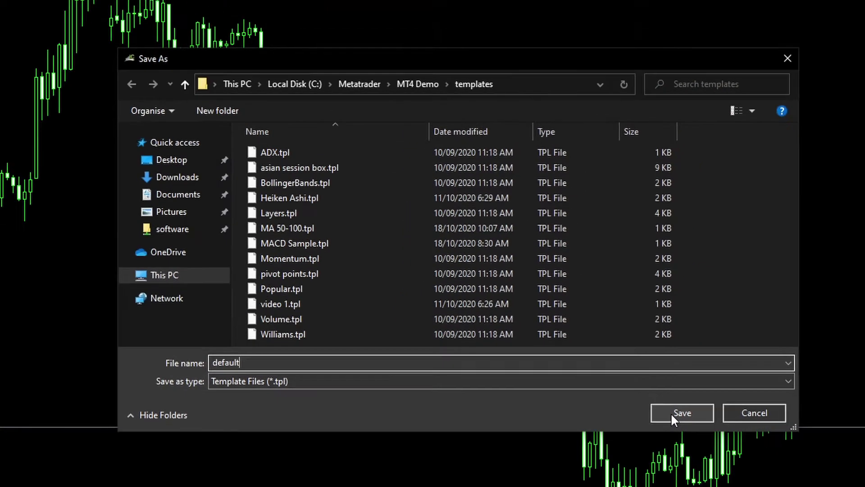
left_click(689, 459)
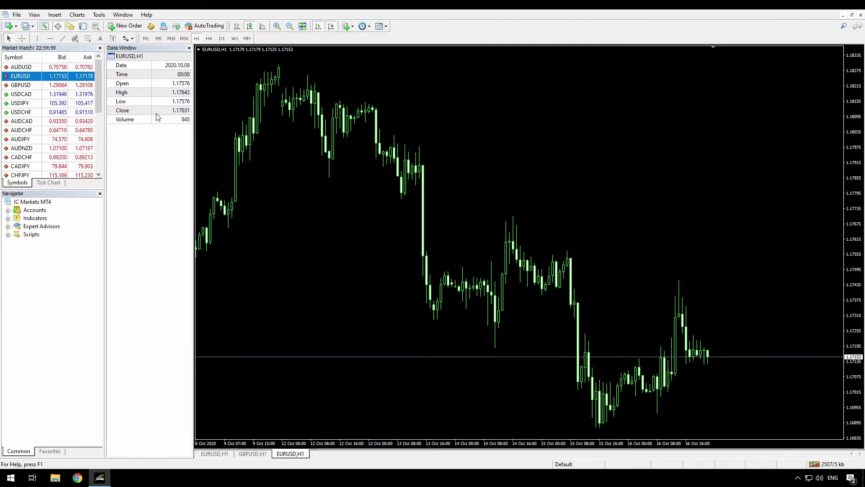
Open another GBPUSD chart from Market Watch and flip between it and EURUSD H1.
right_click(26, 88)
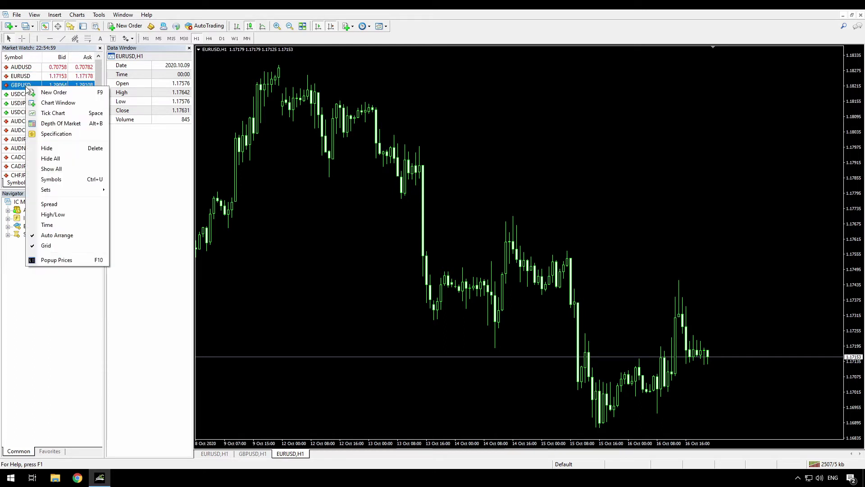
left_click(62, 104)
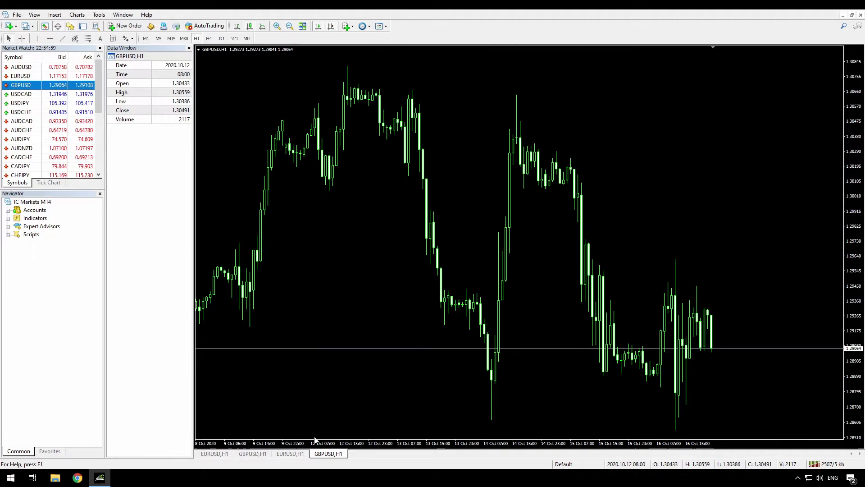
left_click(290, 453)
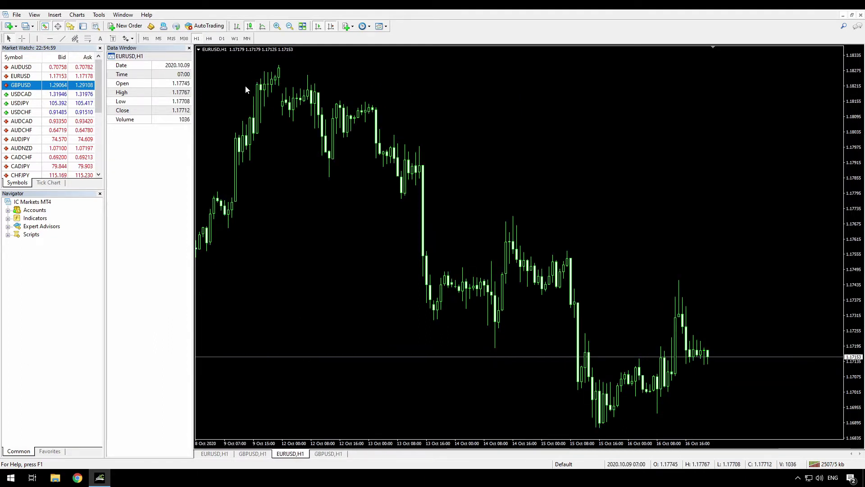
left_click(325, 452)
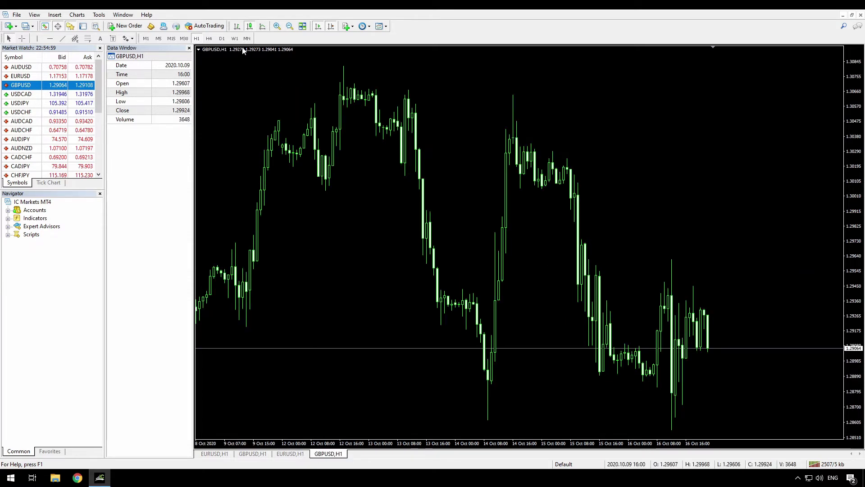
Switch GBPUSD to H4 and save its setup over the existing default.tpl template.
left_click(208, 39)
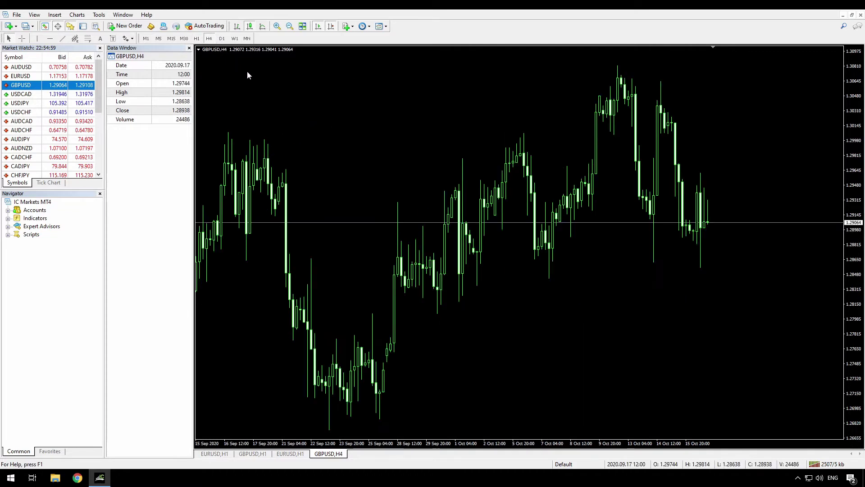
left_click(385, 29)
left_click(392, 36)
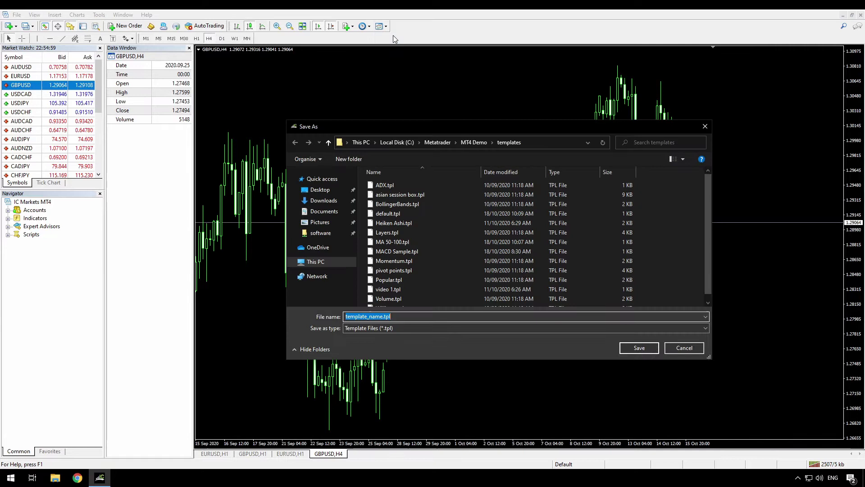
left_click(386, 214)
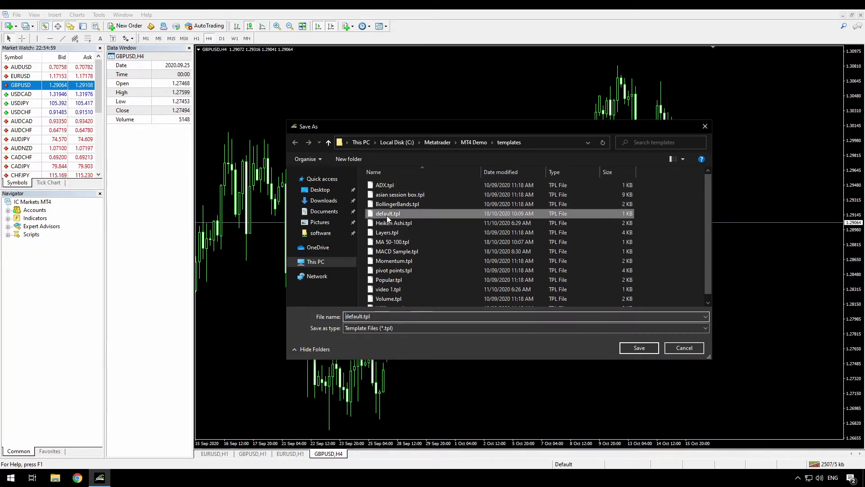
left_click(650, 349)
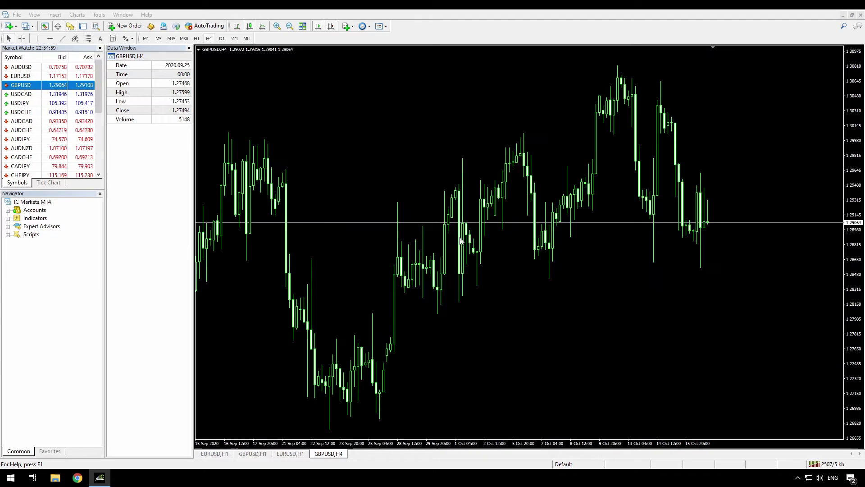
left_click(455, 239)
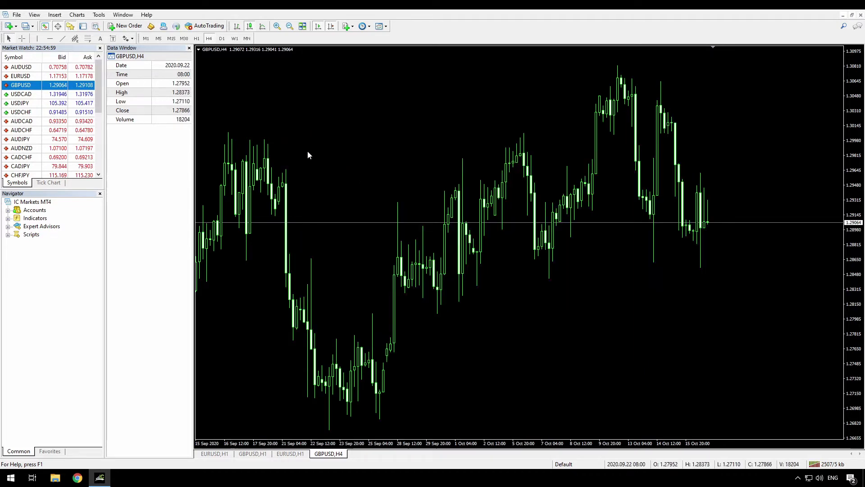
Return GBPUSD to H1 and open a new AUDUSD chart from Market Watch.
left_click(197, 39)
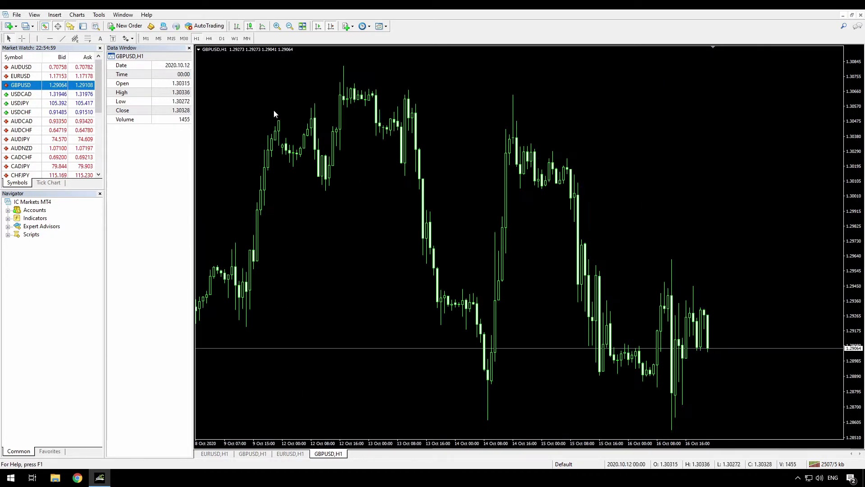
right_click(25, 69)
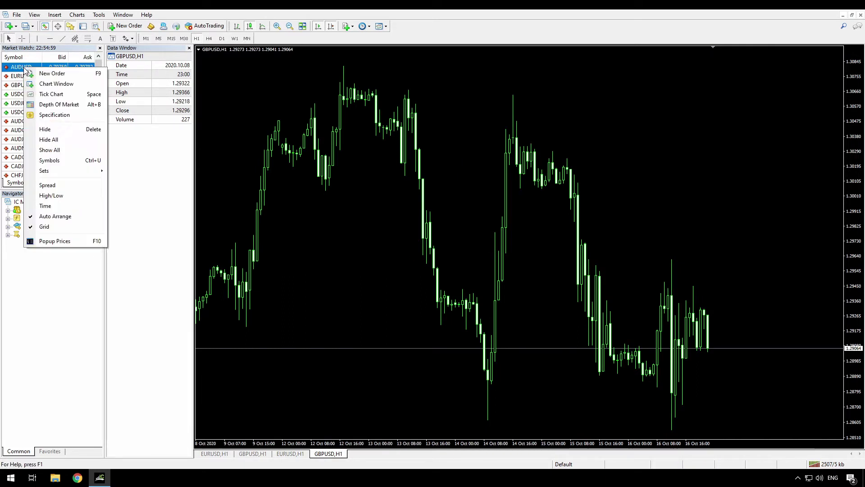
left_click(57, 87)
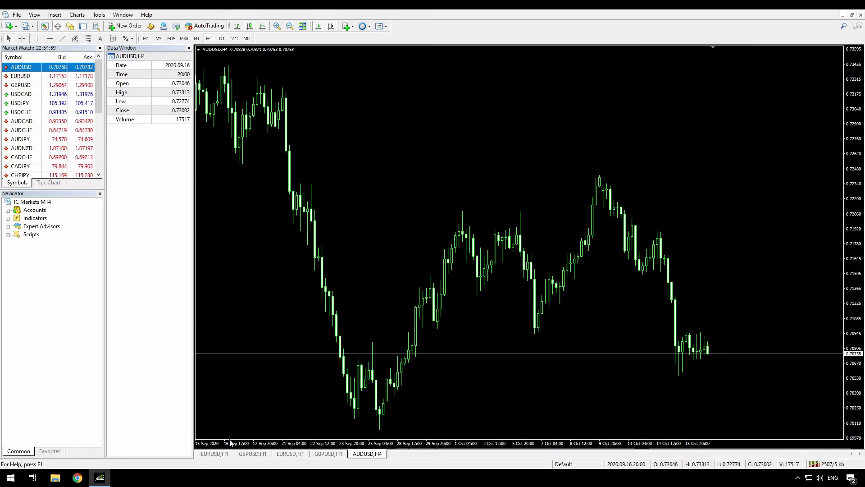
Apply the Default template to the first EURUSD H1 chart, then show the AUDUSD H4 chart.
left_click(221, 453)
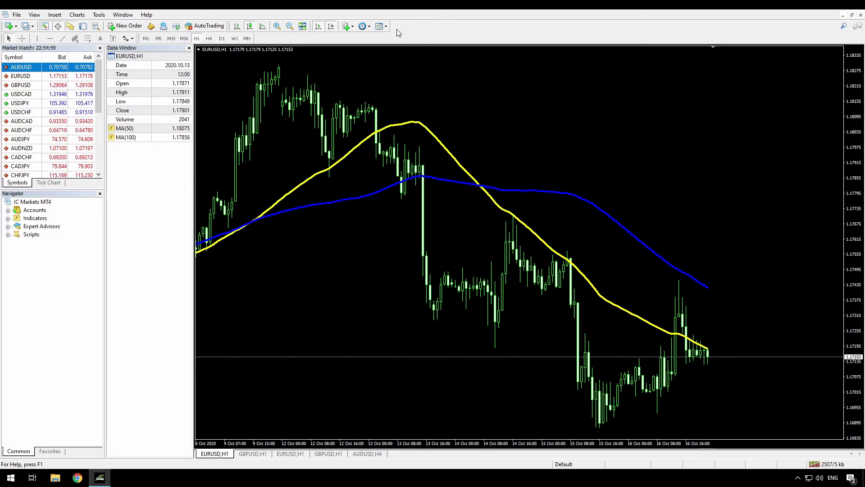
left_click(380, 26)
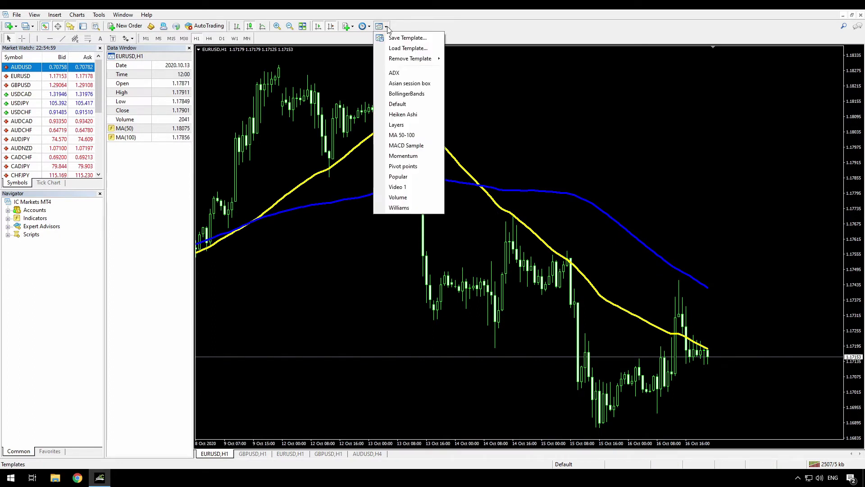
left_click(393, 105)
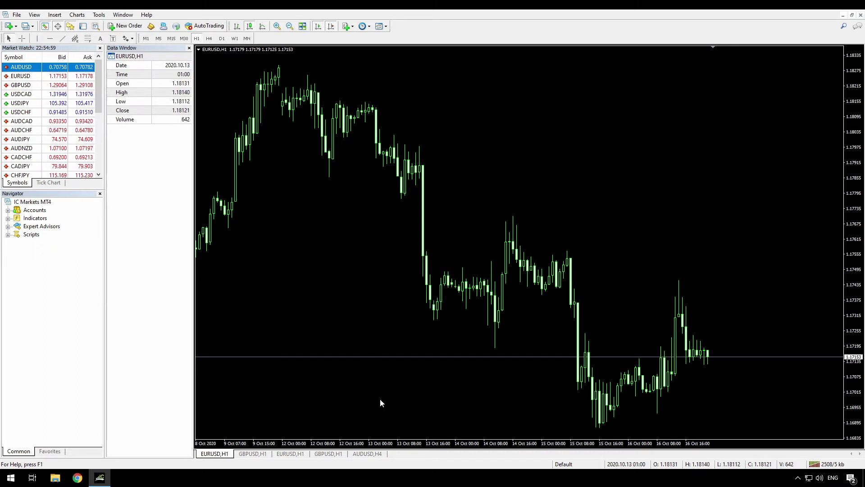
left_click(368, 453)
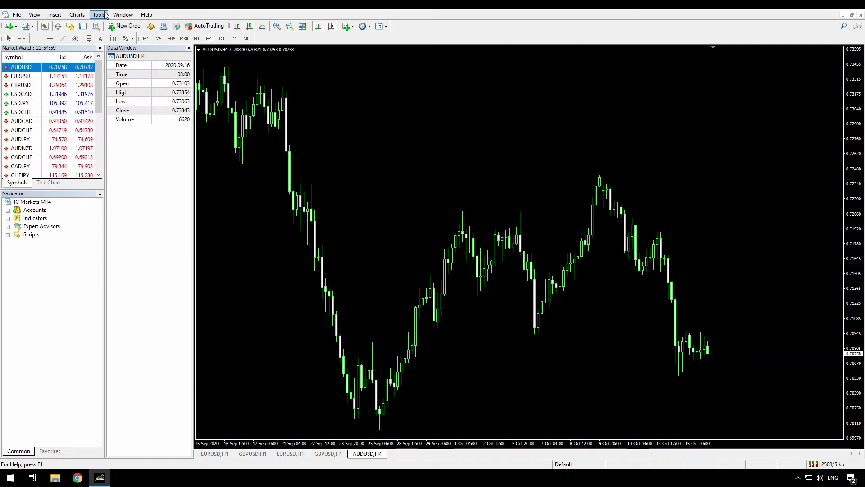
Show the Strategy Tester panel with Moving Average on EURUSD H1 in visual mode.
left_click(35, 15)
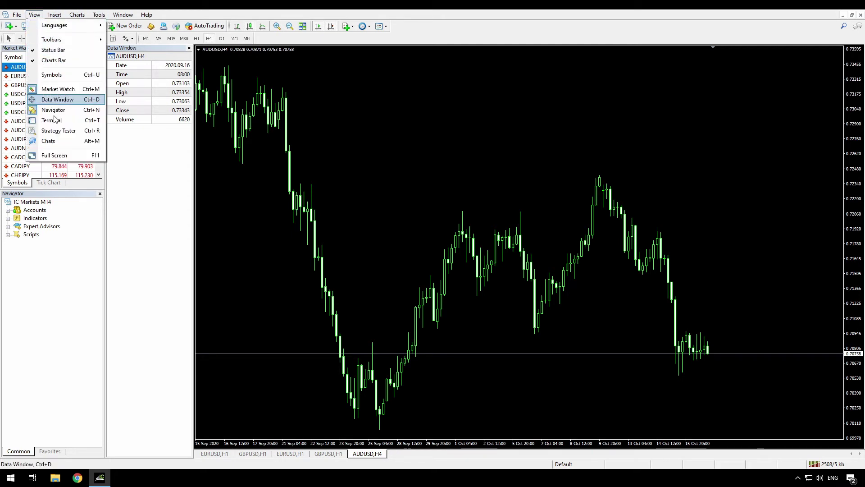
left_click(57, 130)
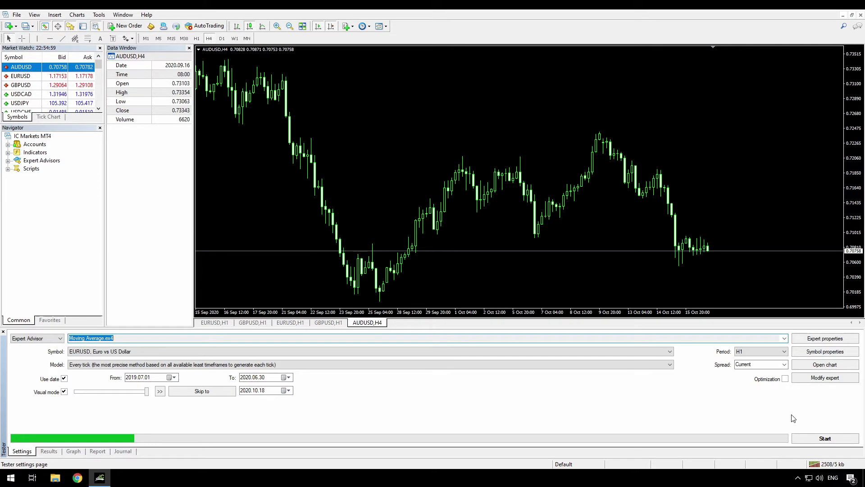
Start the Moving Average visual backtest at faster playback, hide the chart grid, and show candlesticks.
left_click(818, 439)
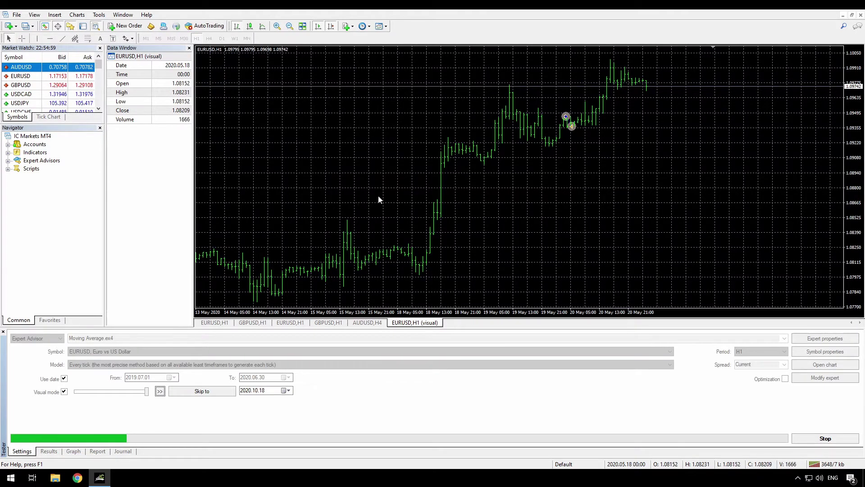
left_click(160, 391)
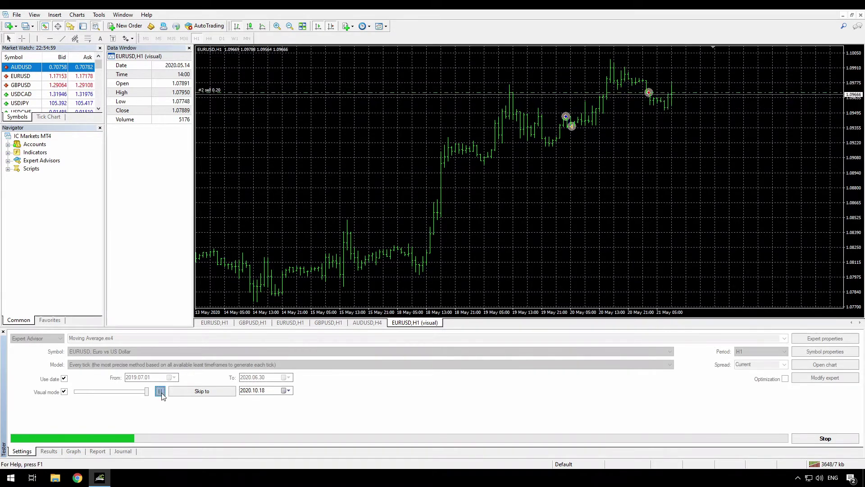
right_click(326, 196)
left_click(344, 272)
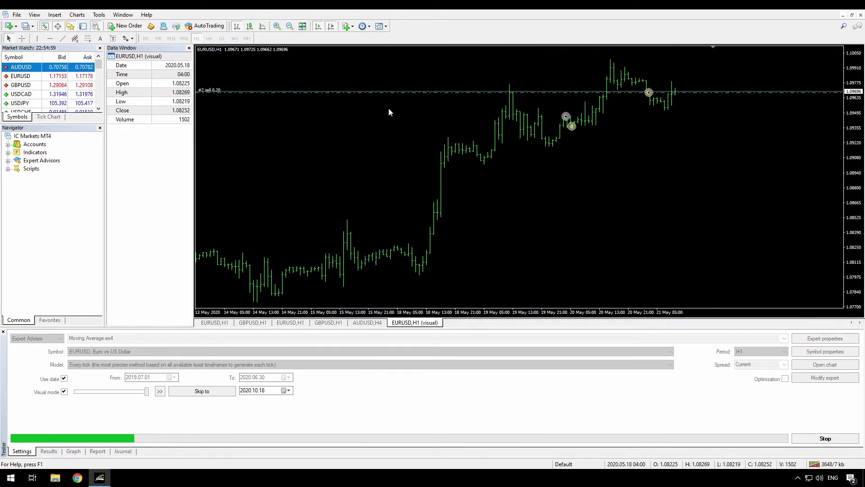
left_click(250, 27)
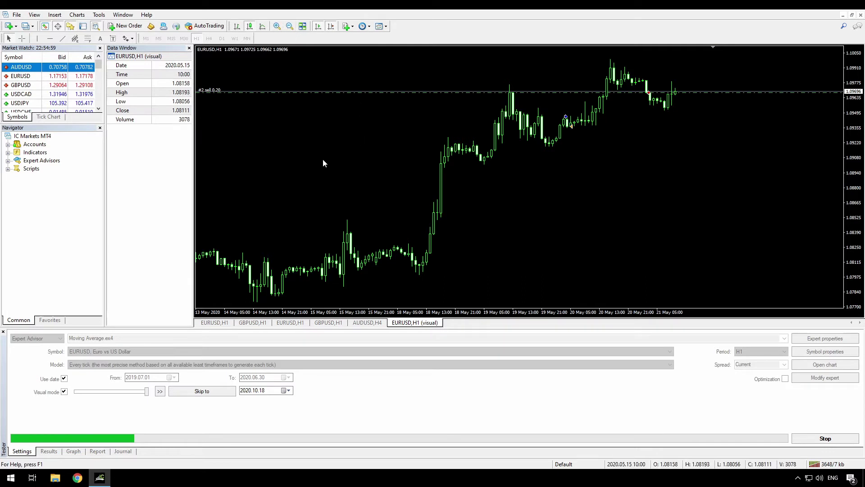
left_click(352, 27)
Add a Moving Average with period 12 and shift 6 to the visual chart, then stop the test.
left_click(369, 38)
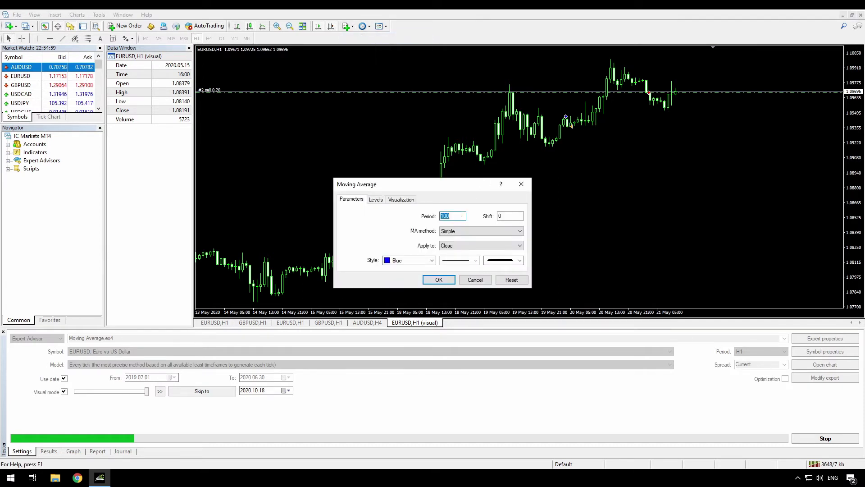
type("12")
key("Tab")
type("6")
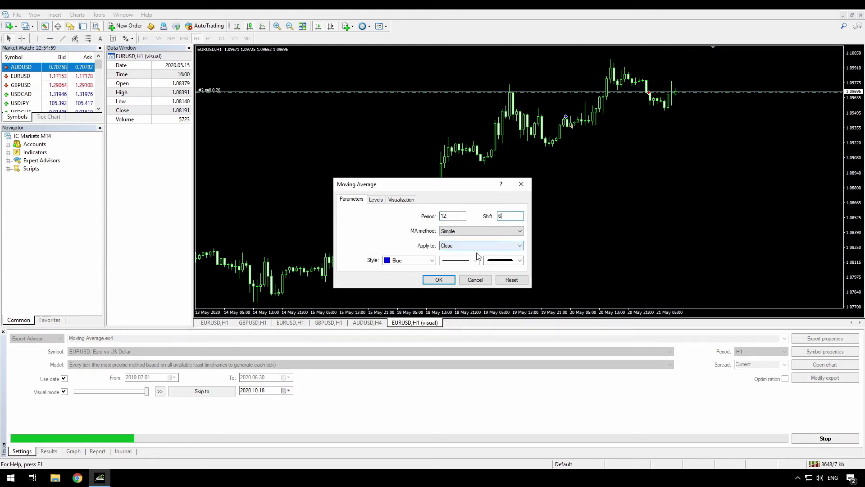
left_click(438, 280)
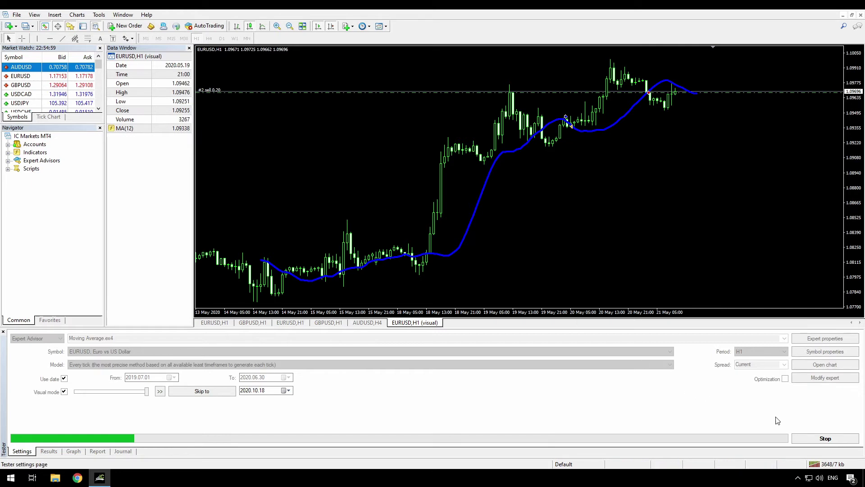
left_click(824, 438)
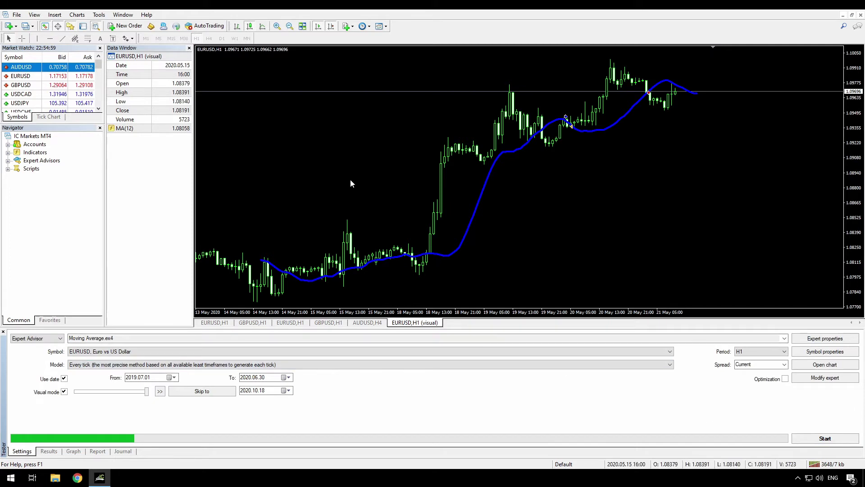
Add the same 12-period, shift 6 Moving Average to the regular EURUSD H1 chart.
left_click(218, 322)
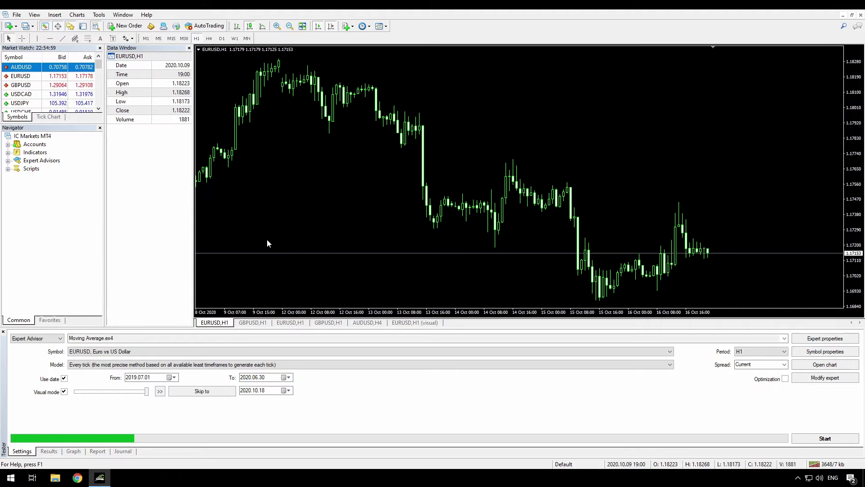
left_click(353, 26)
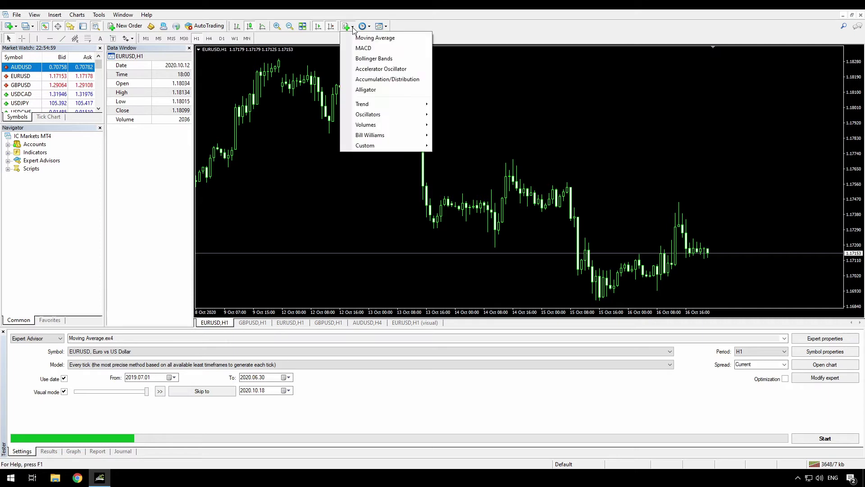
left_click(354, 39)
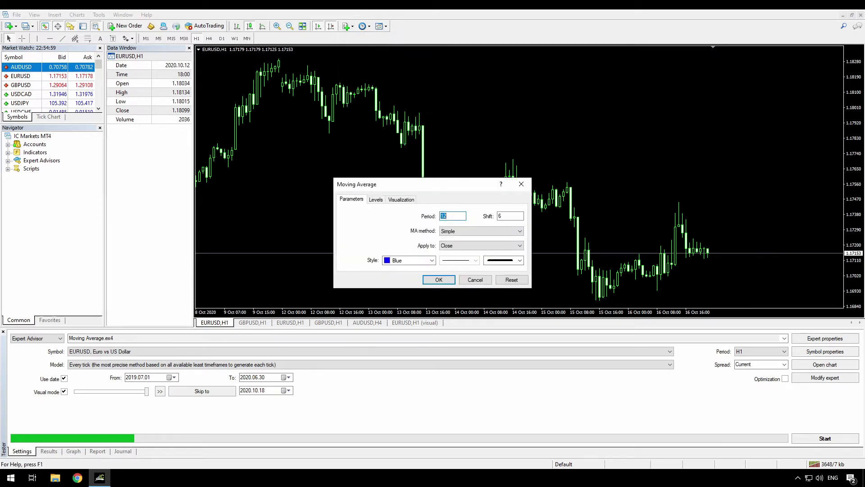
left_click(435, 279)
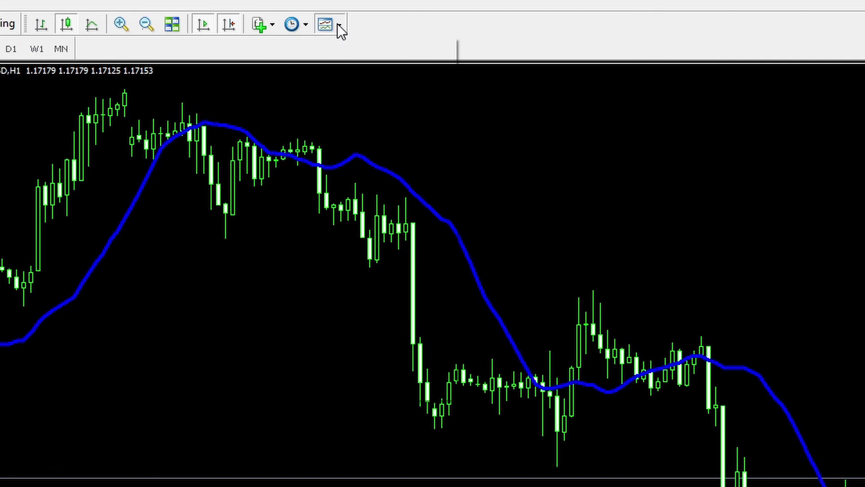
Save the regular chart's setup as a template named 'tester'.
left_click(339, 27)
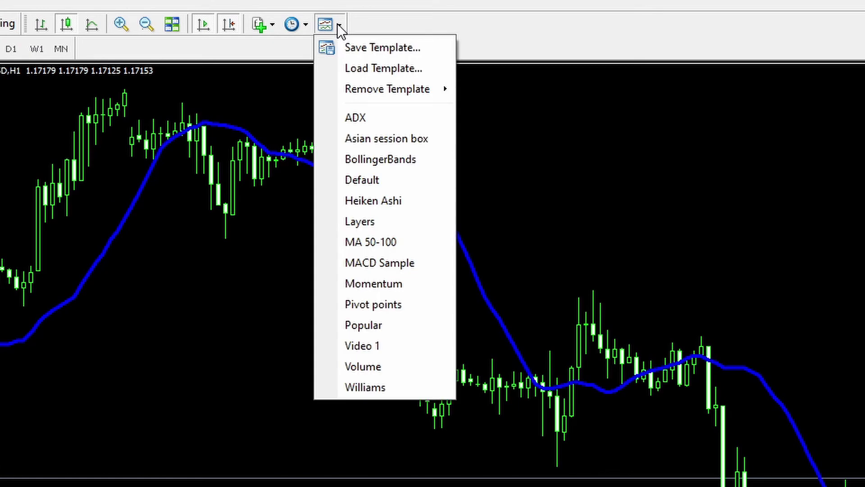
left_click(364, 48)
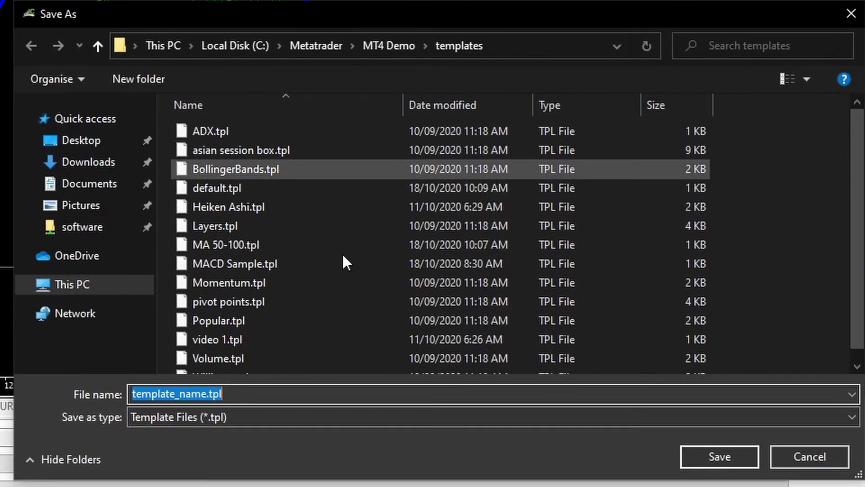
type("te")
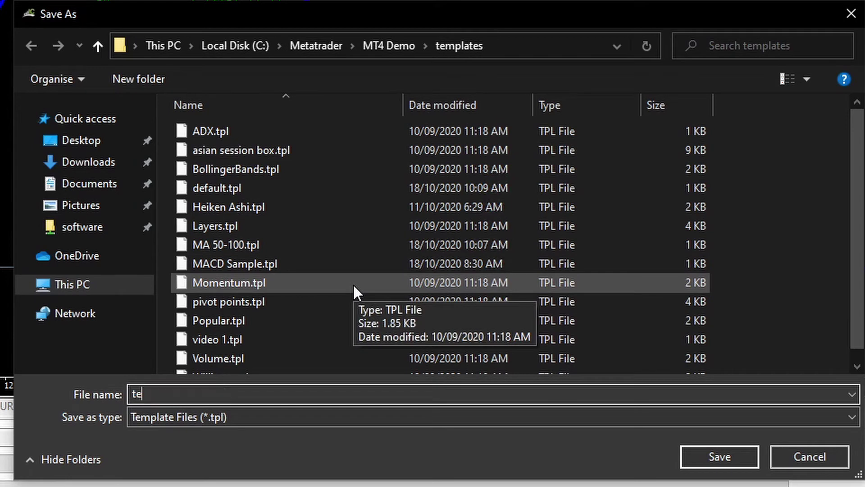
type("ster")
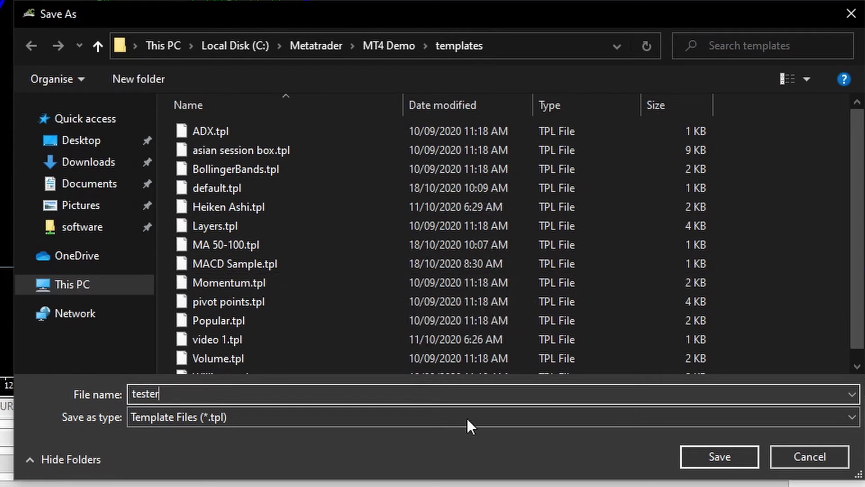
left_click(717, 457)
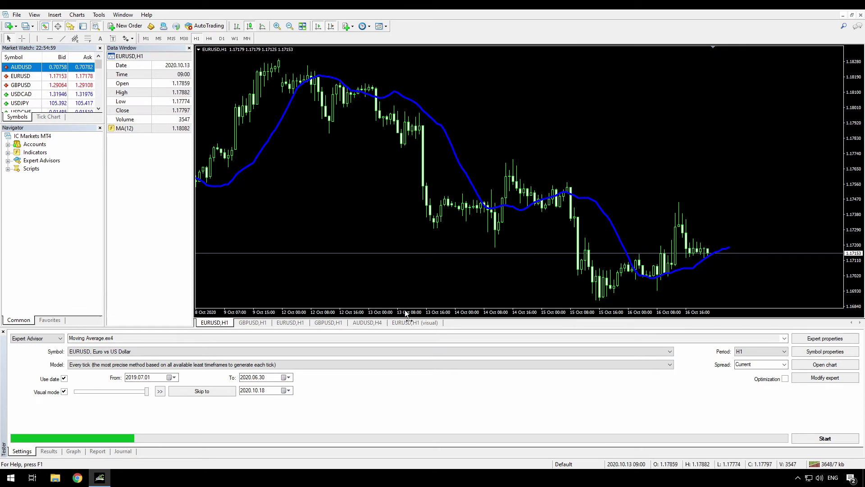
Close the old EURUSD H1 visual test chart.
left_click(412, 323)
right_click(412, 324)
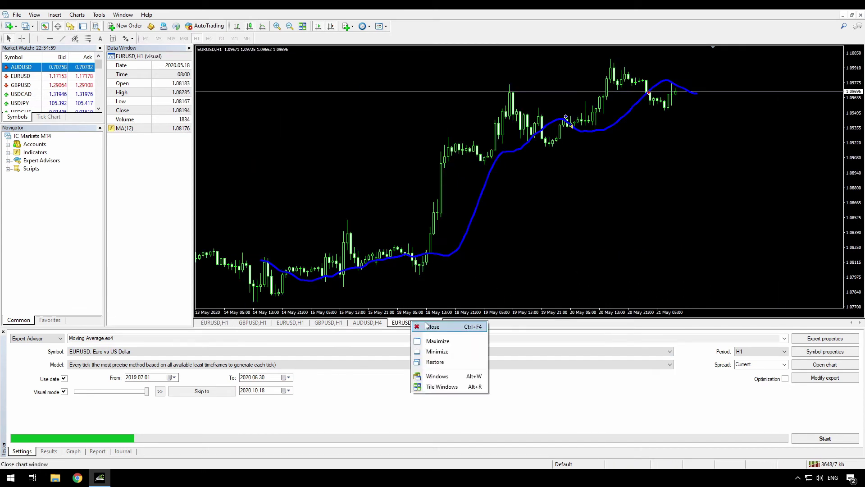
left_click(432, 327)
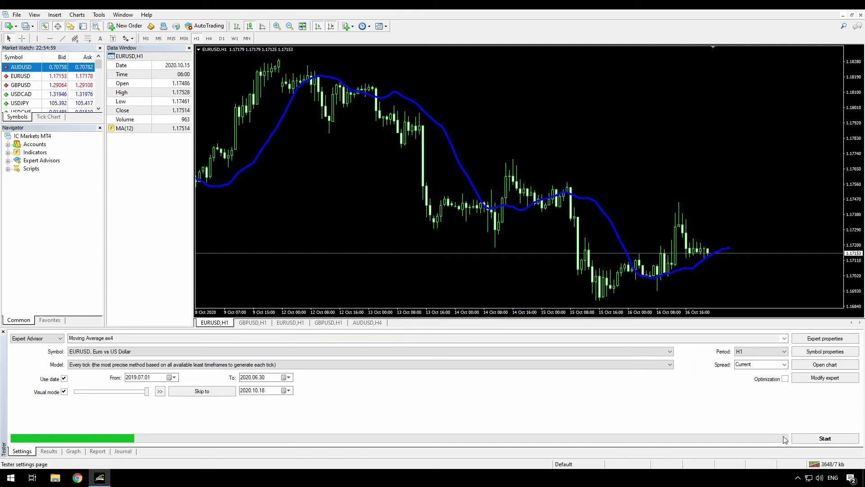
Restart the visual strategy test, resuming and then pausing its playback.
left_click(825, 438)
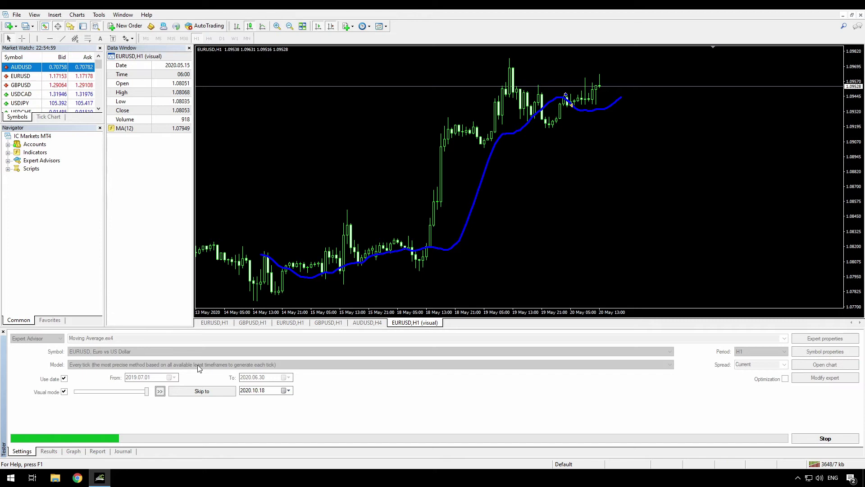
left_click(160, 391)
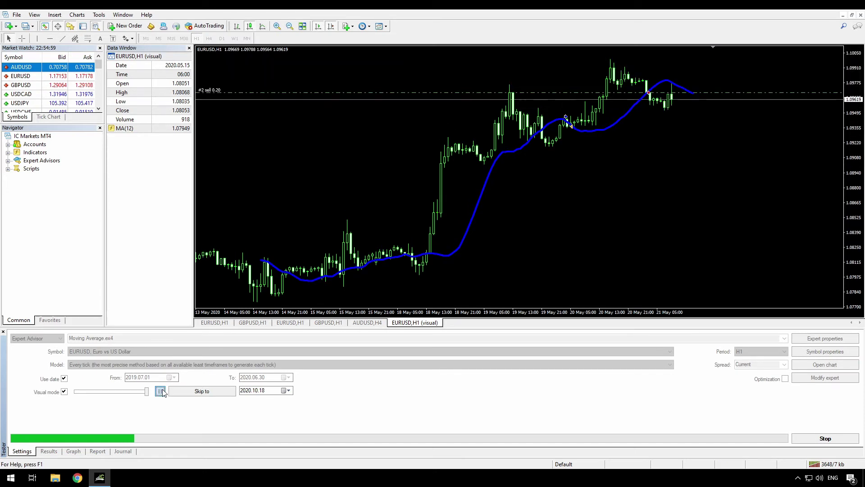
left_click(160, 391)
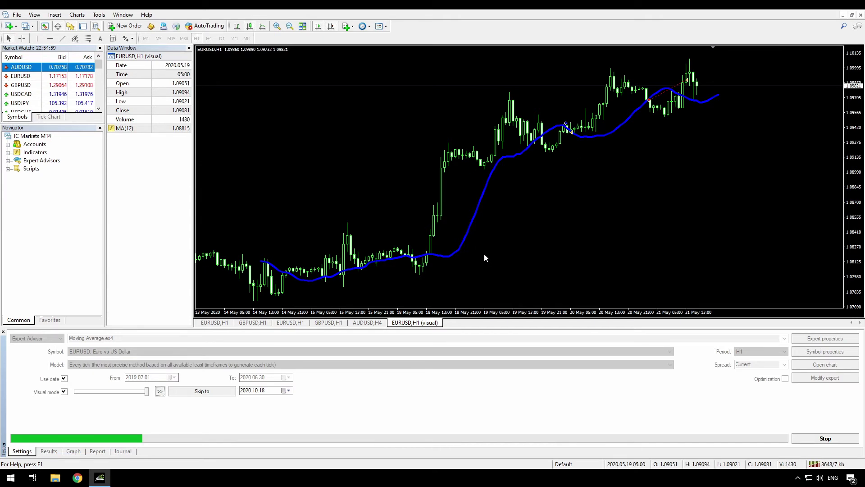
Stop the test and start a new visual test with the MACD Sample.ex4 expert.
left_click(813, 440)
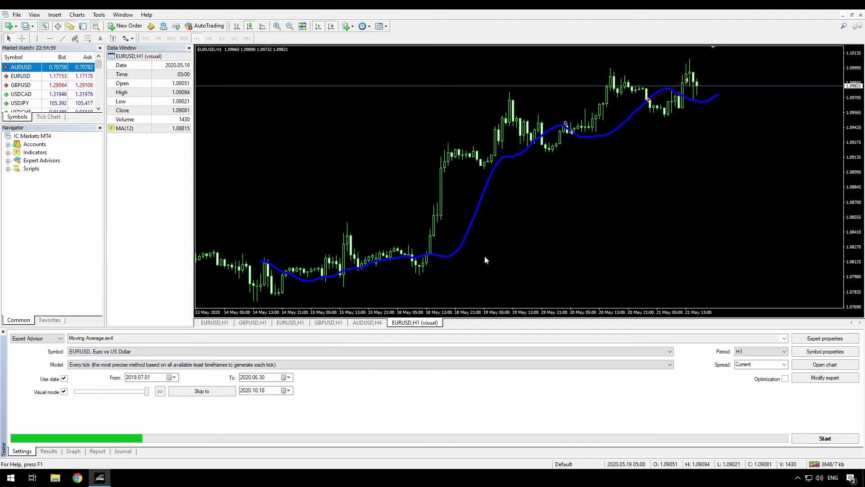
left_click(784, 339)
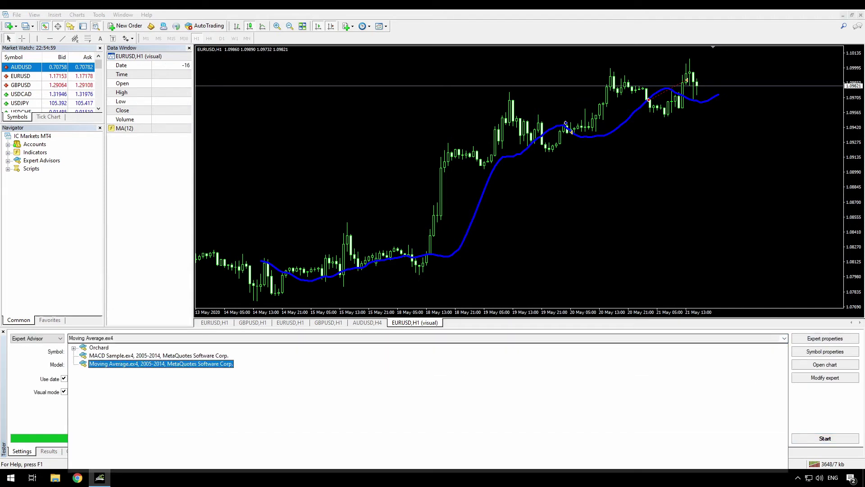
left_click(206, 356)
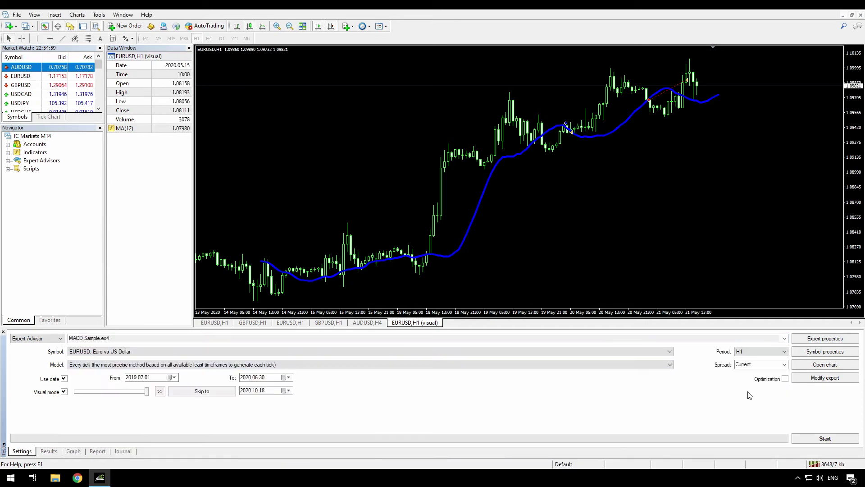
left_click(810, 436)
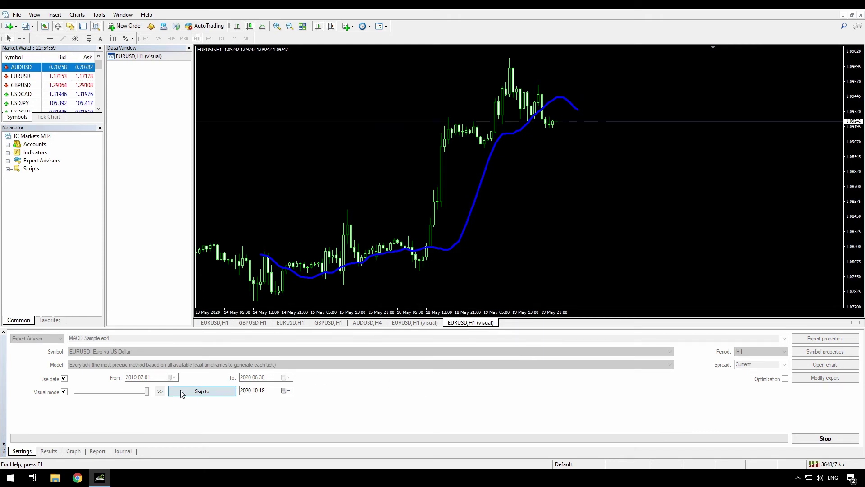
Resume the MACD Sample visual playback, then stop the test.
left_click(160, 391)
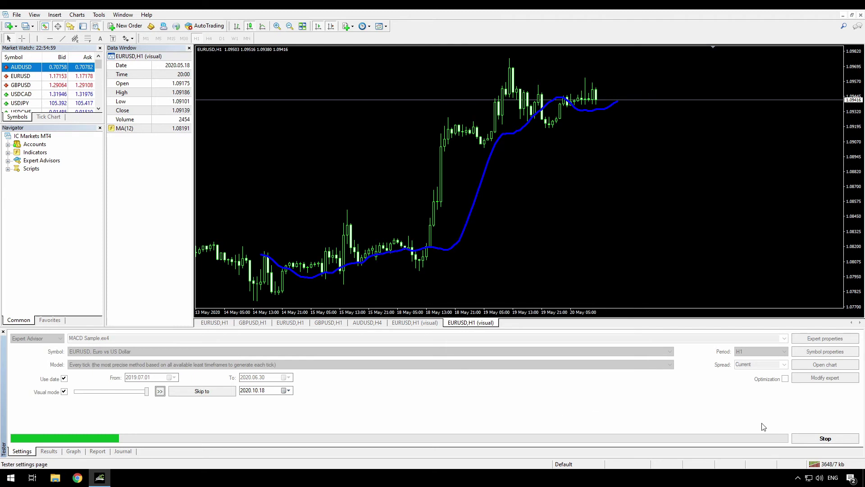
left_click(804, 439)
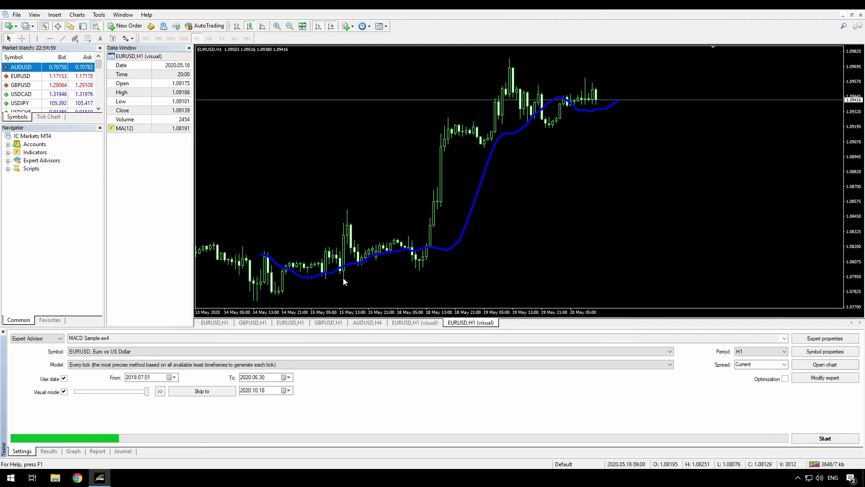
Delete the Moving Average from the regular EURUSD H1 chart via the Indicators List.
left_click(221, 322)
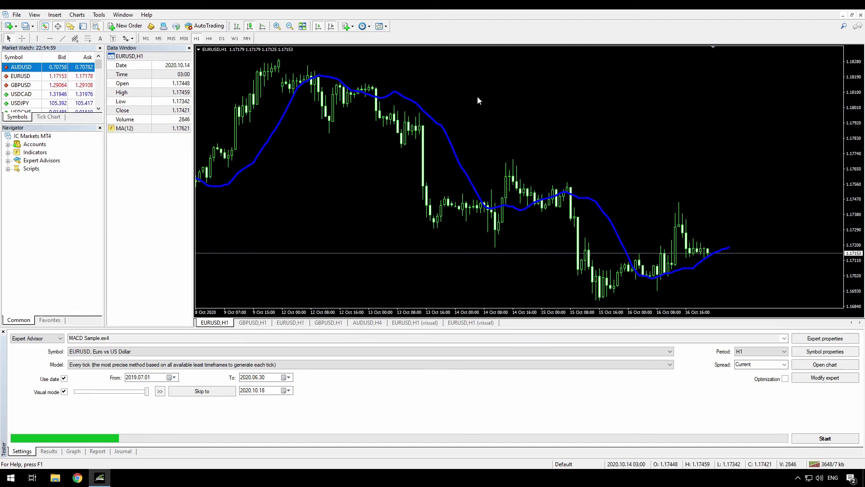
right_click(458, 83)
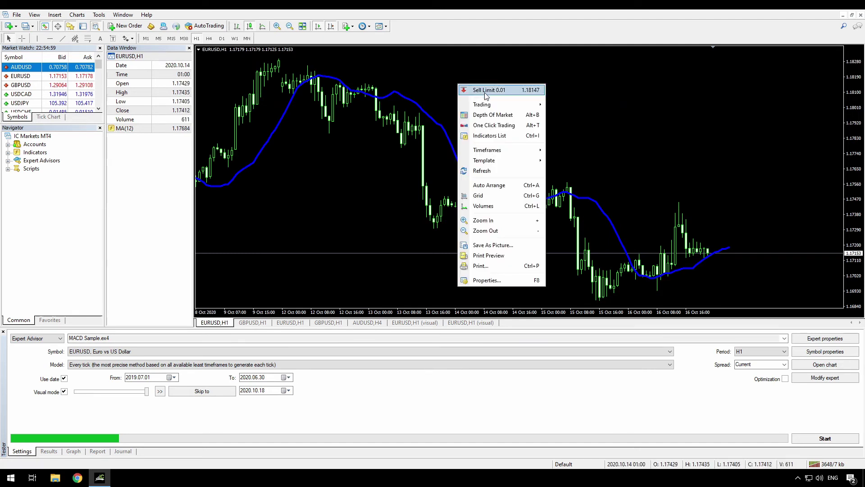
left_click(489, 136)
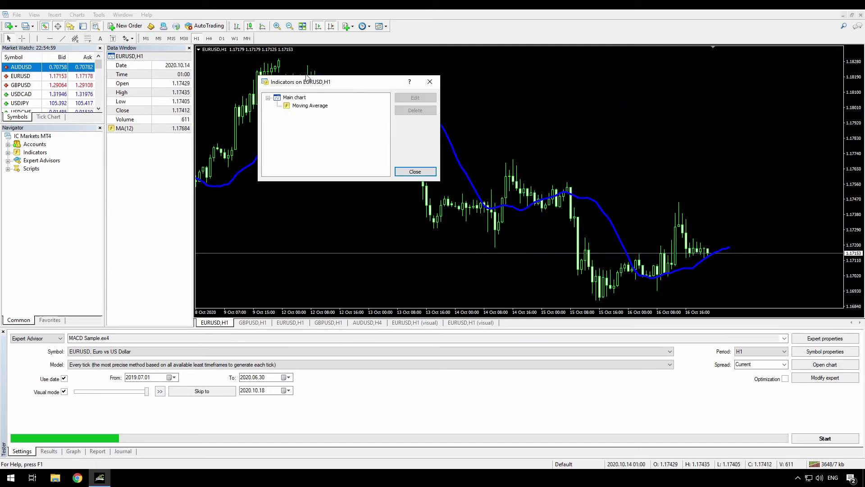
left_click(297, 107)
left_click(406, 111)
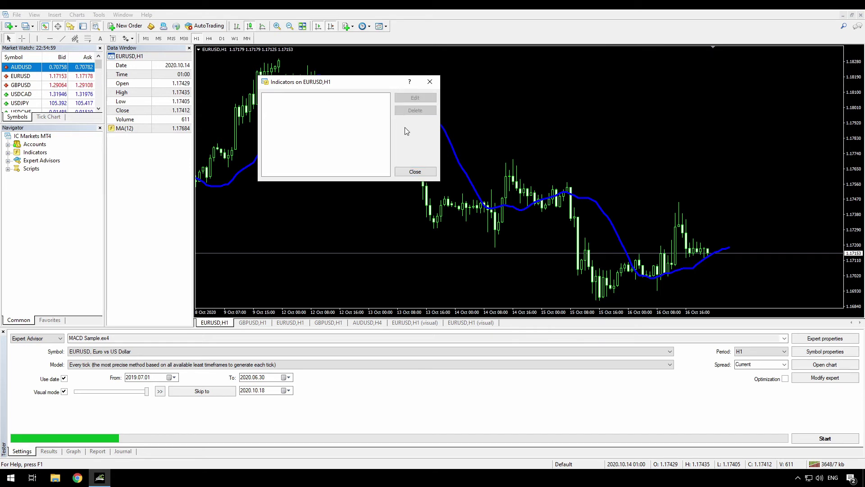
left_click(411, 171)
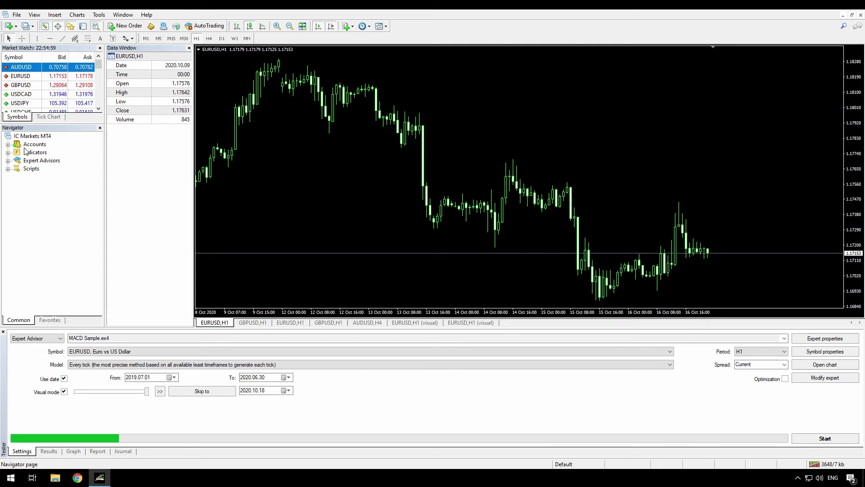
Add a MACD indicator with its default 12, 26, 9 parameters.
left_click(353, 28)
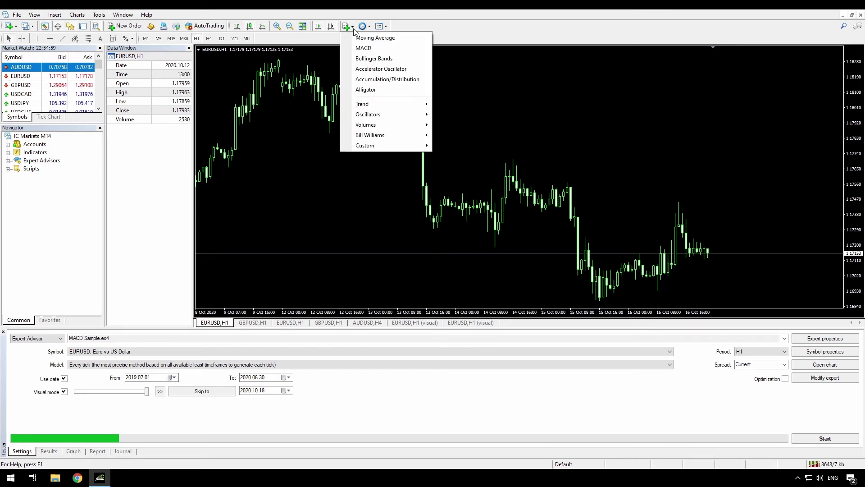
left_click(363, 49)
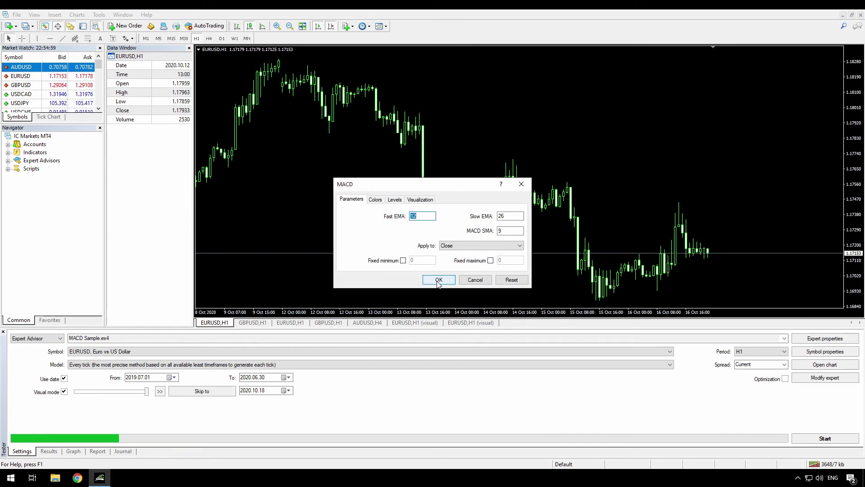
left_click(509, 284)
left_click(438, 281)
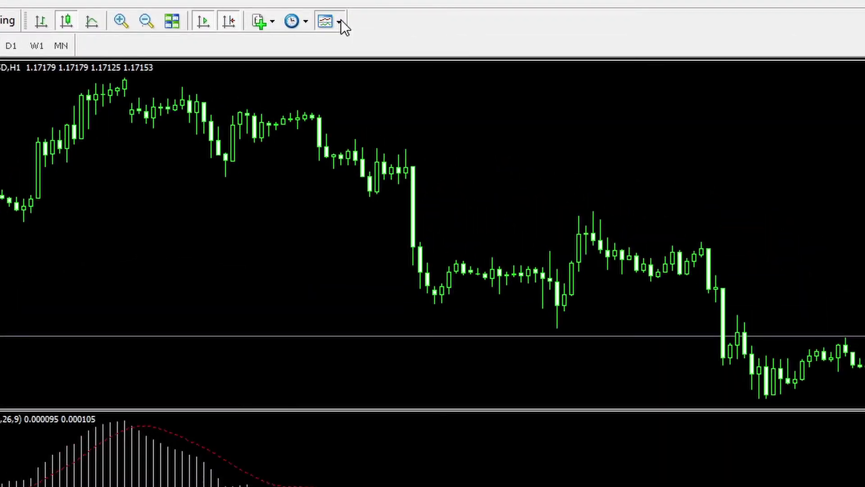
Save the MACD chart setup as a template named 'MACD Sample'.
left_click(340, 20)
left_click(359, 41)
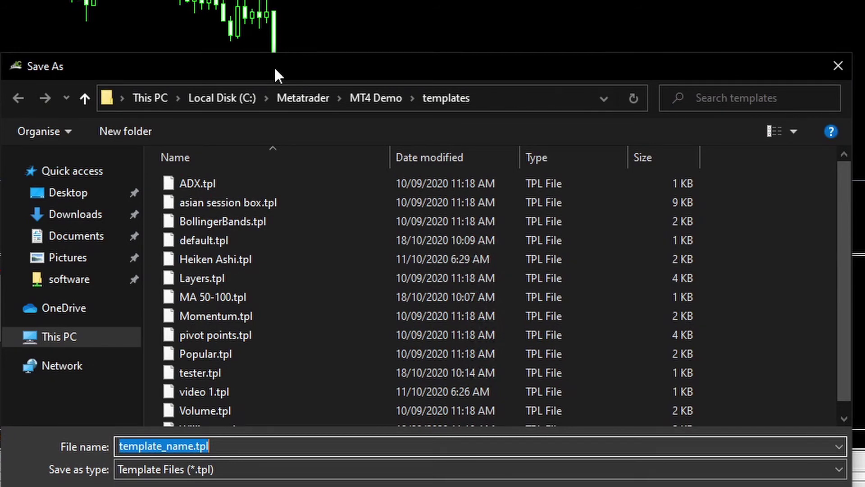
type("M")
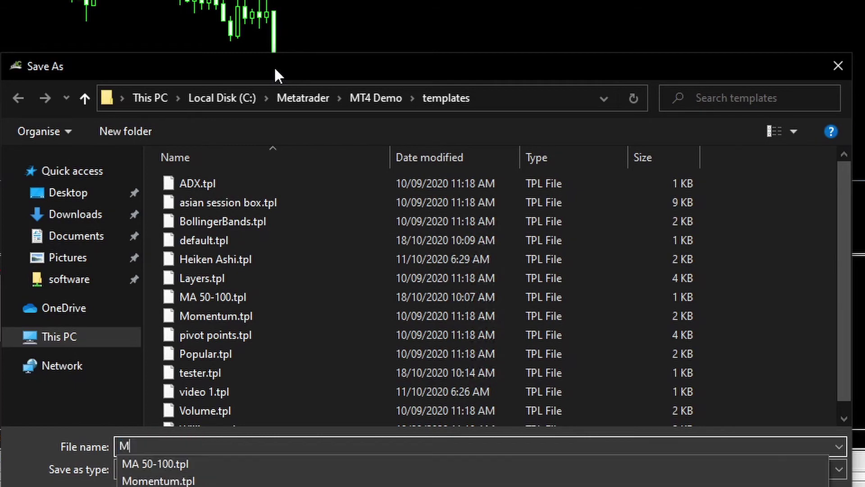
type("ACD Sample")
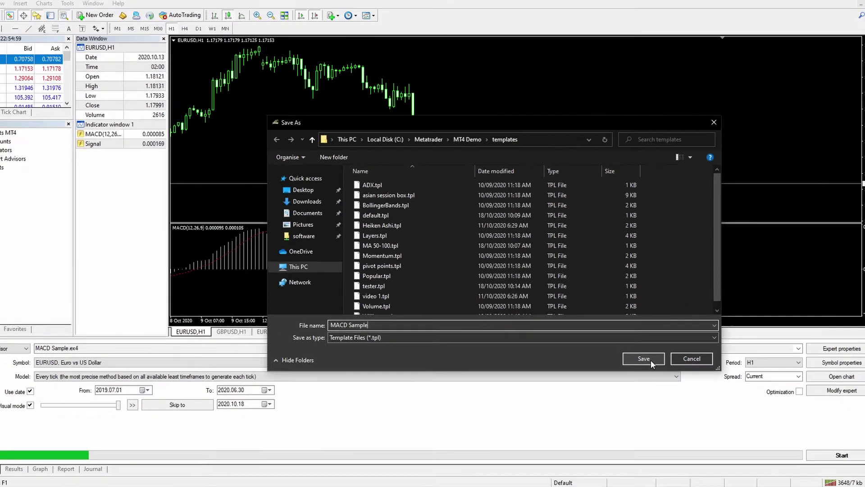
key("Return")
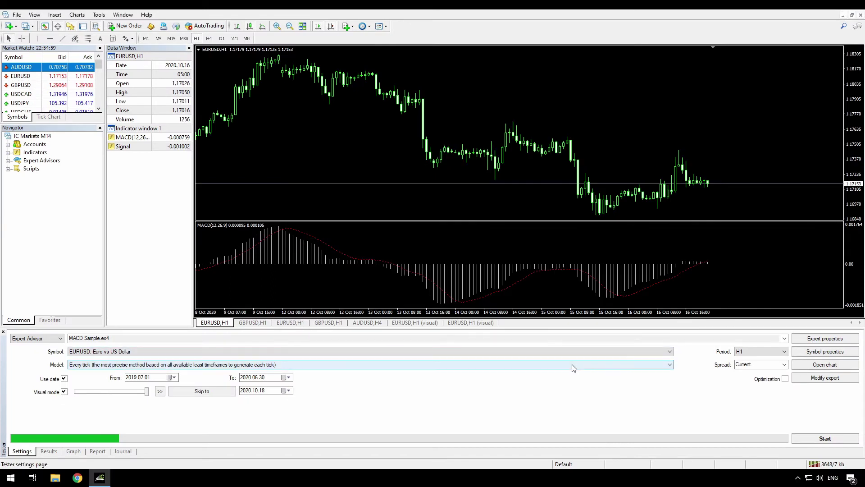
Start the MACD Sample visual test on EURUSD H1, run and pause it, then show the templates.
left_click(466, 323)
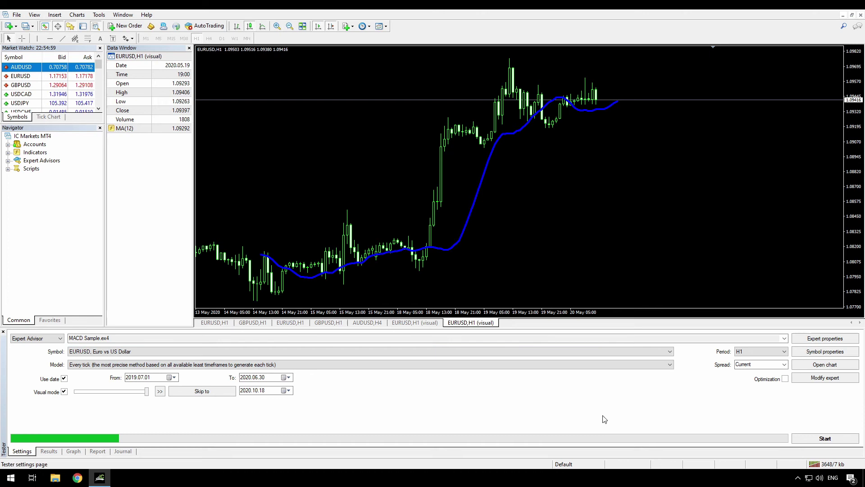
left_click(822, 441)
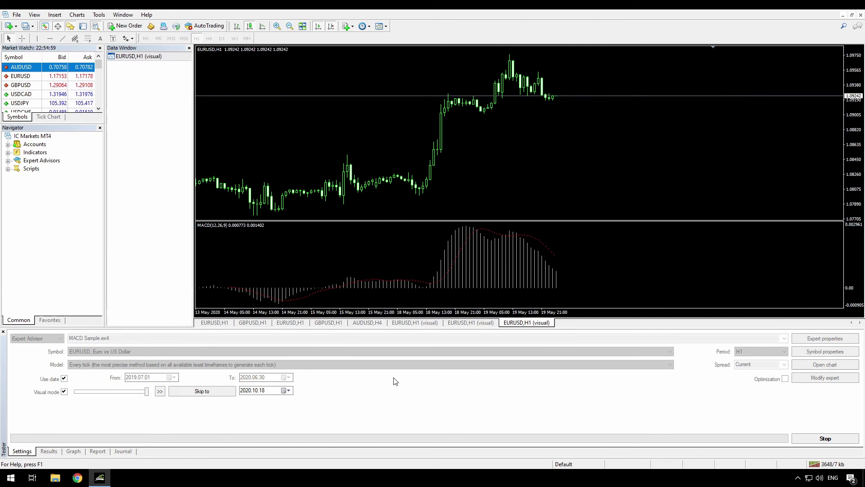
left_click(160, 391)
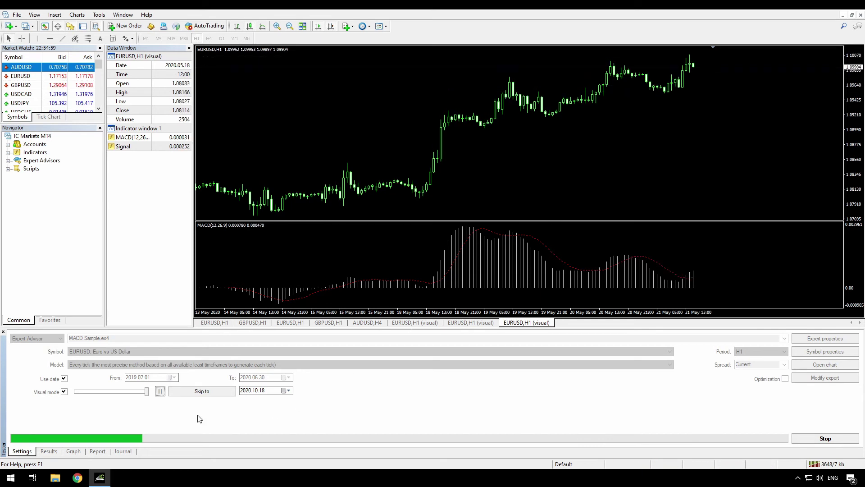
left_click(201, 391)
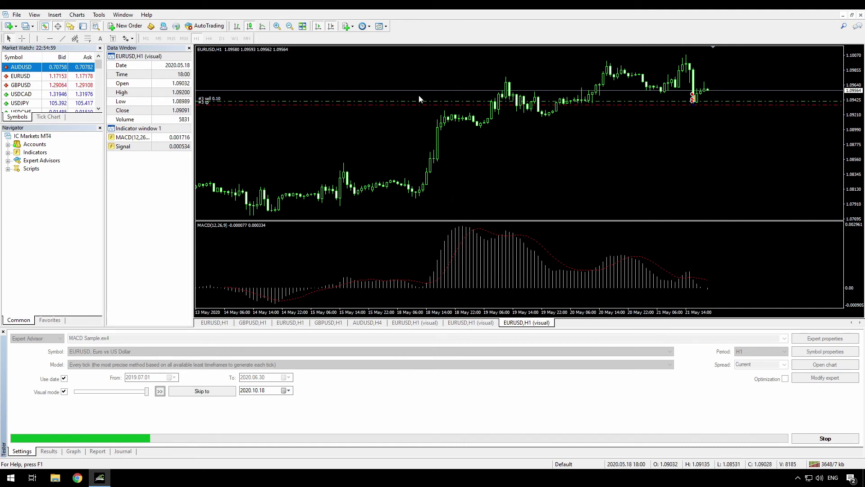
left_click(388, 27)
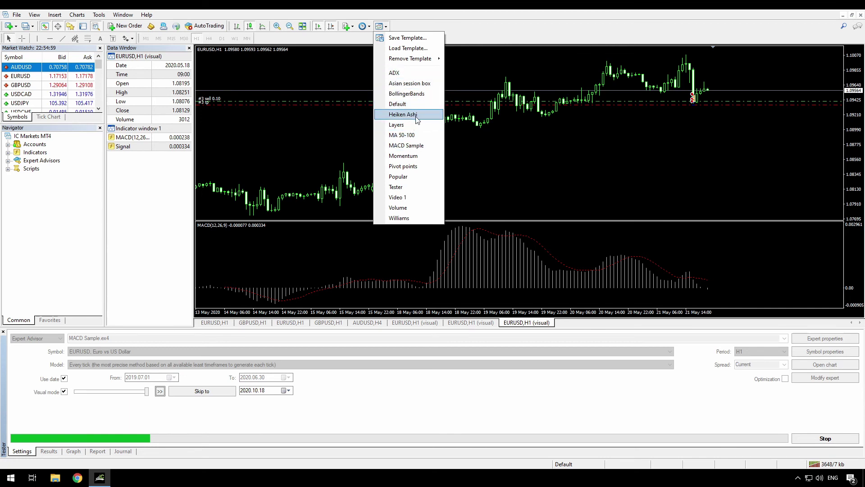
Dismiss the template list and open a new EURUSD chart window from Market Watch.
left_click(337, 129)
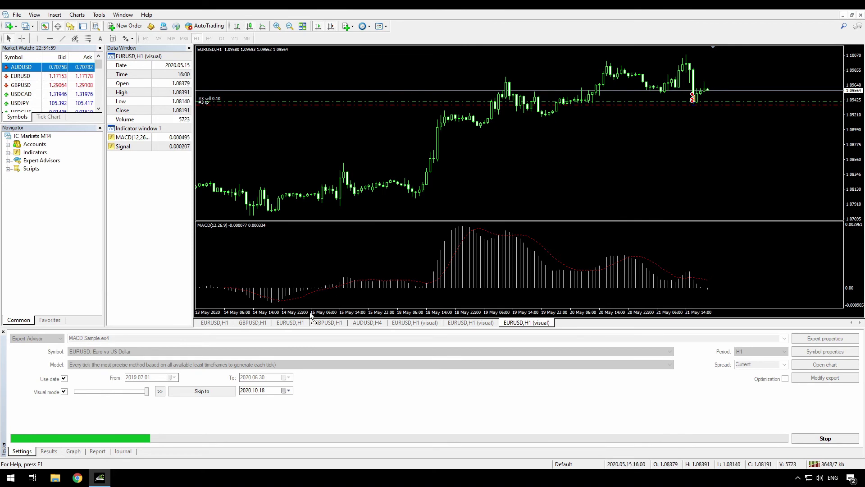
right_click(9, 80)
left_click(39, 94)
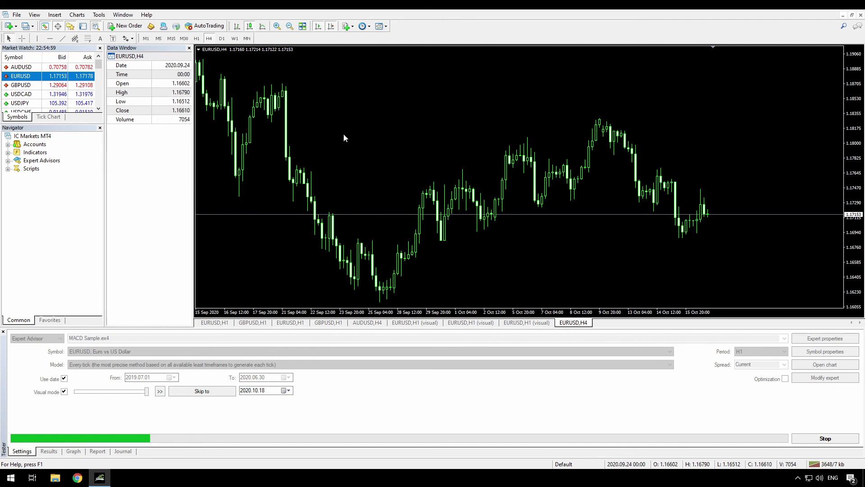
left_click(9, 153)
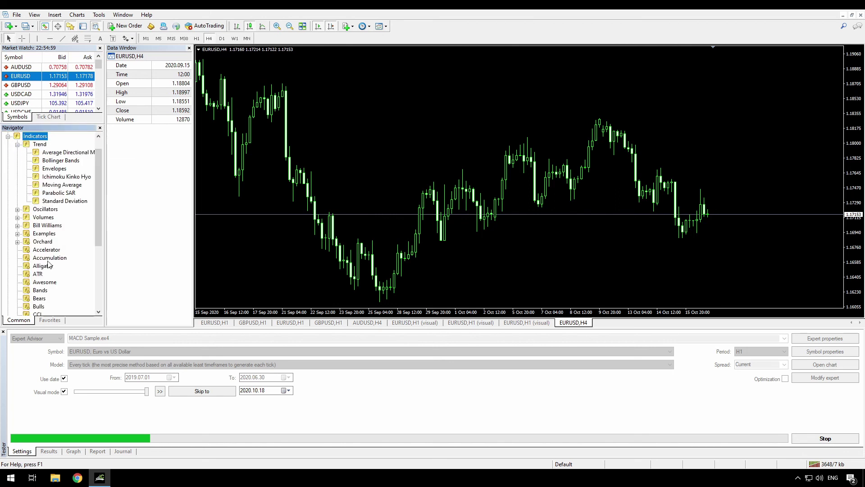
left_click_drag(98, 241, 90, 277)
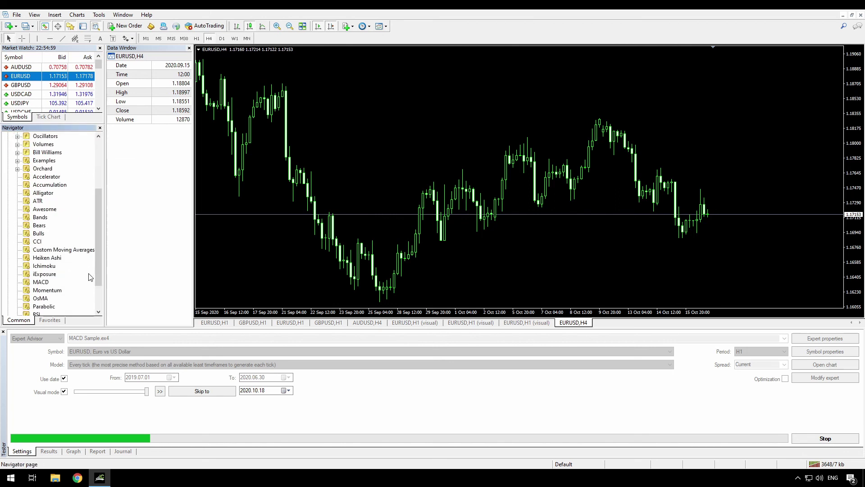
left_click(45, 259)
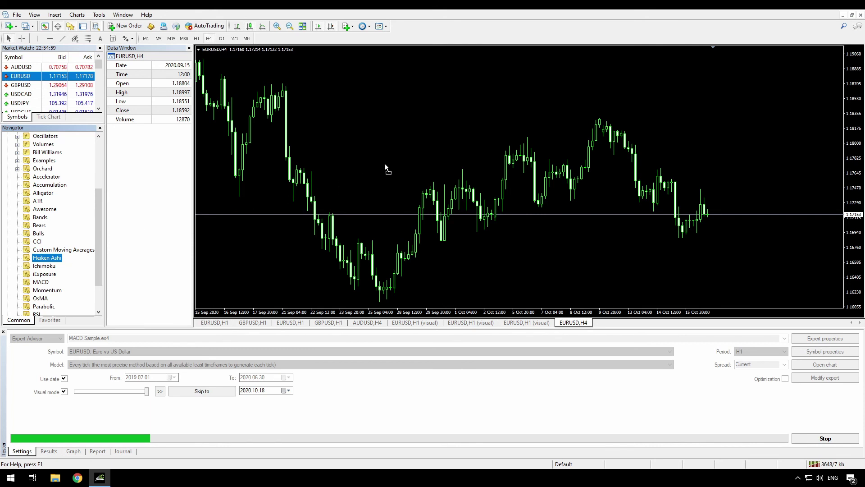
left_click_drag(385, 165, 385, 165)
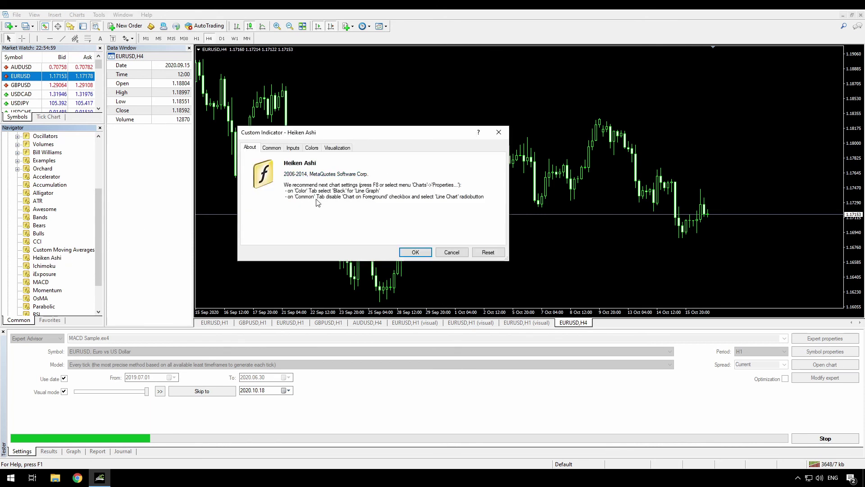
left_click(452, 251)
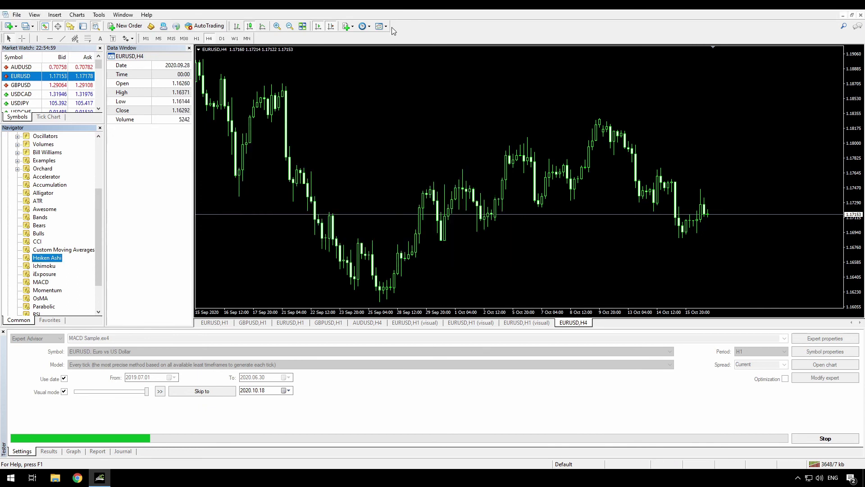
Pick Heiken Ashi from the Templates toolbar list for the EURUSD H4 chart.
left_click(379, 26)
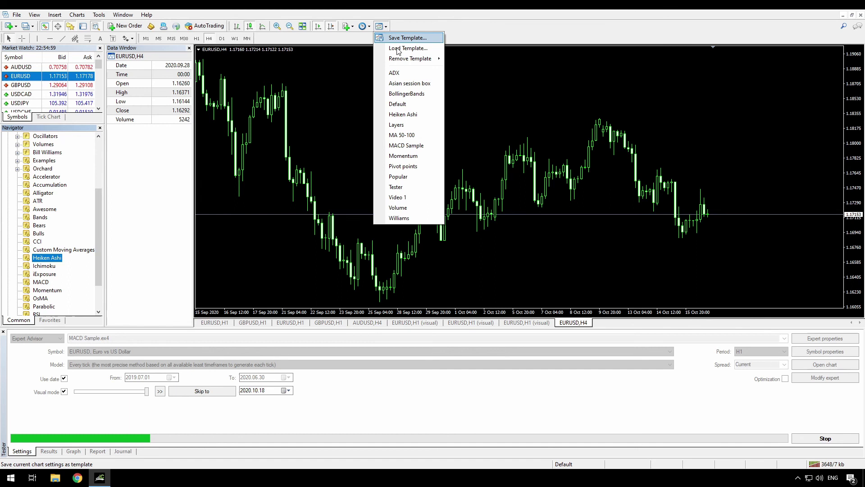
left_click(404, 117)
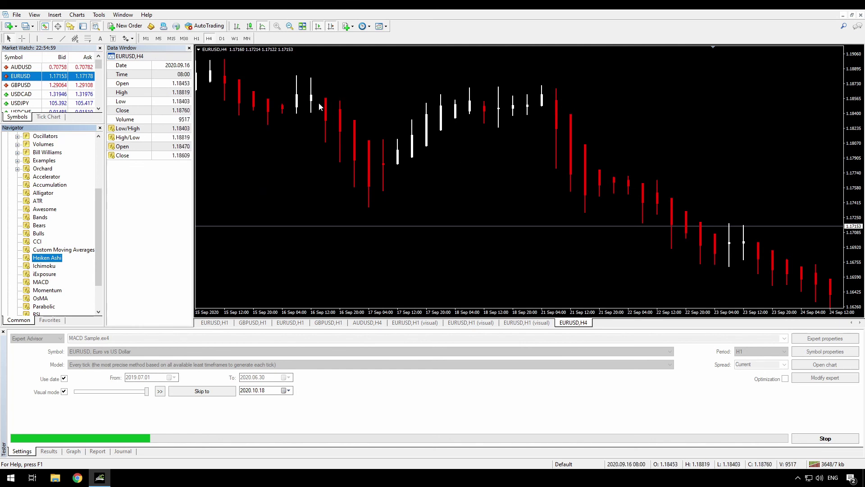
Drop down the Templates toolbar list to view the saved chart templates.
left_click(387, 27)
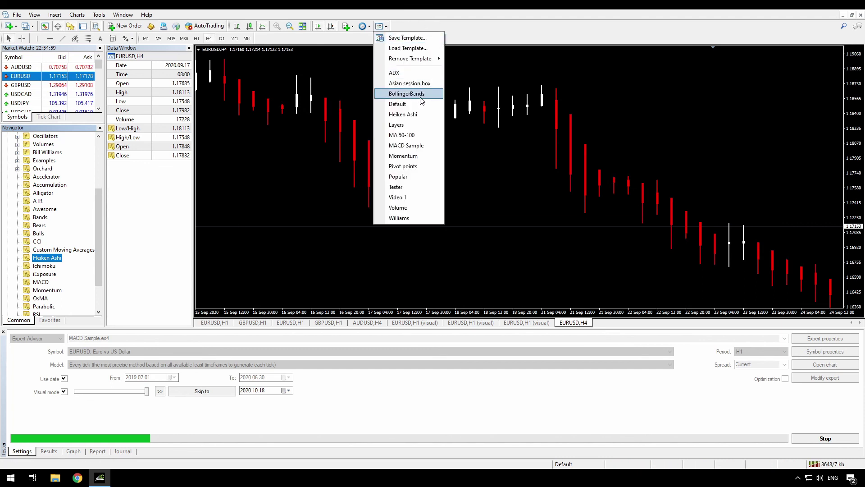